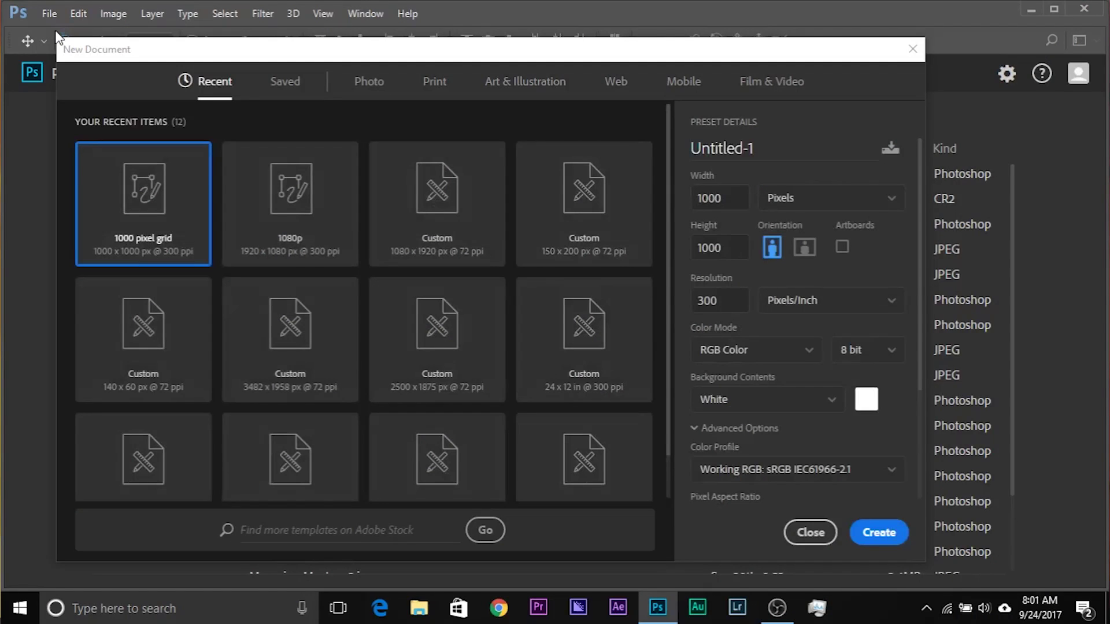
# Step: Create a new document named Text Effect from the 1080p Art & Illustration preset, 1920 x 1080 px at 300 ppi
pyautogui.click(509, 86)
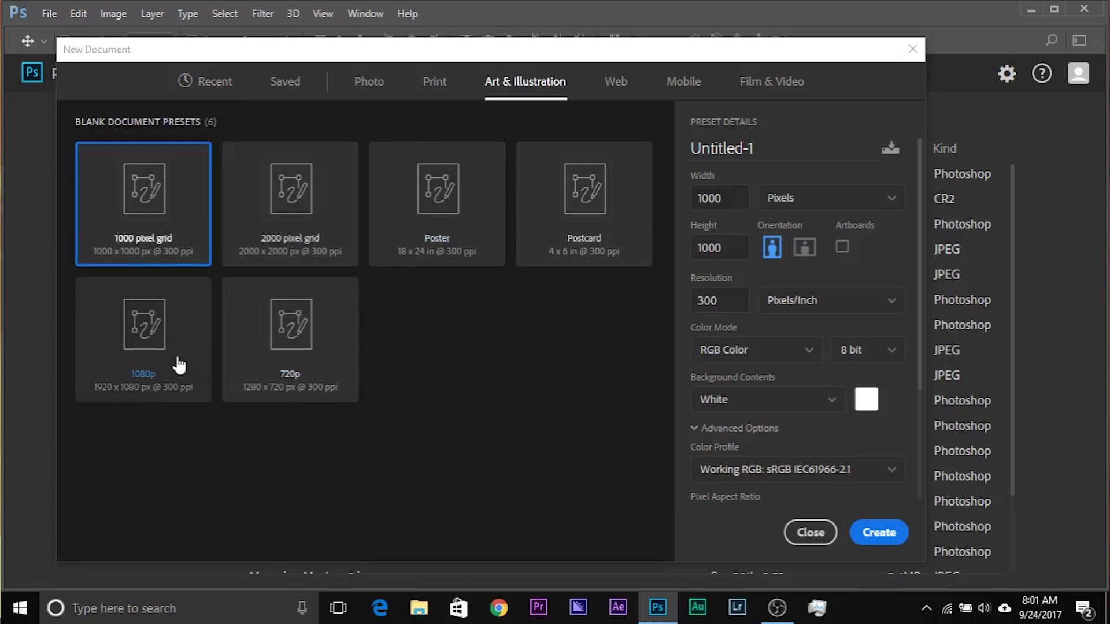
pyautogui.click(154, 340)
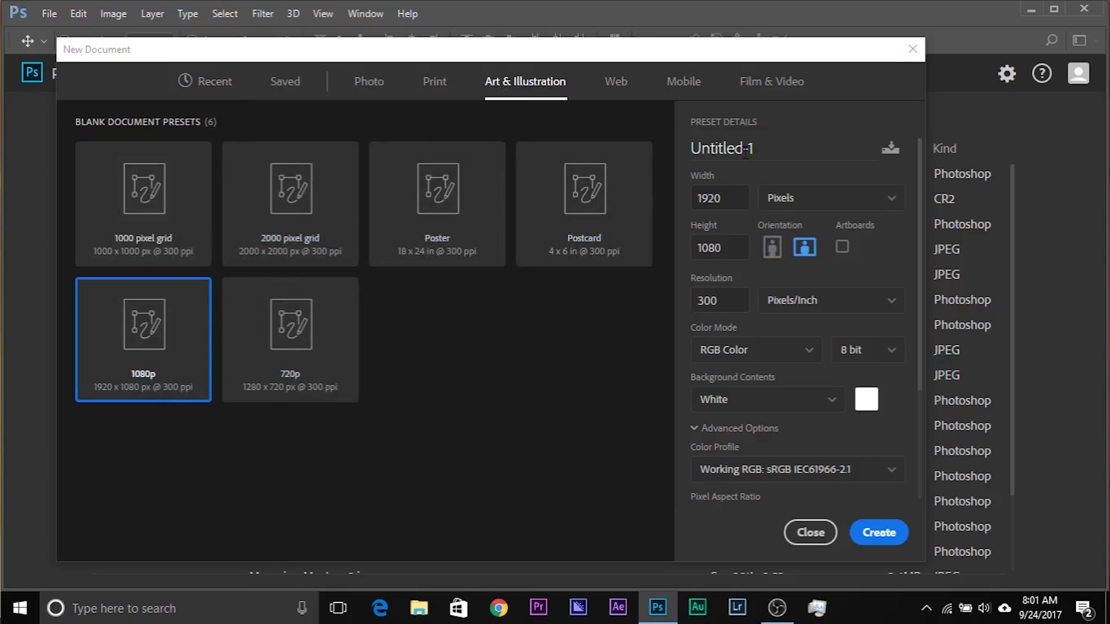
pyautogui.doubleClick(713, 150)
pyautogui.write('Text Effect')
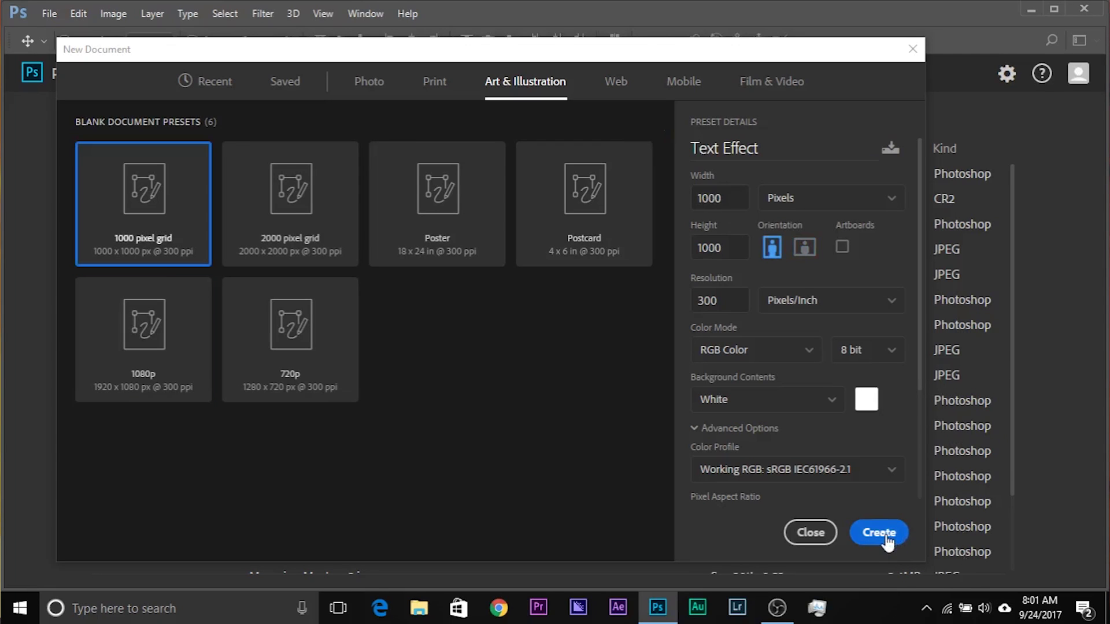
pyautogui.click(164, 358)
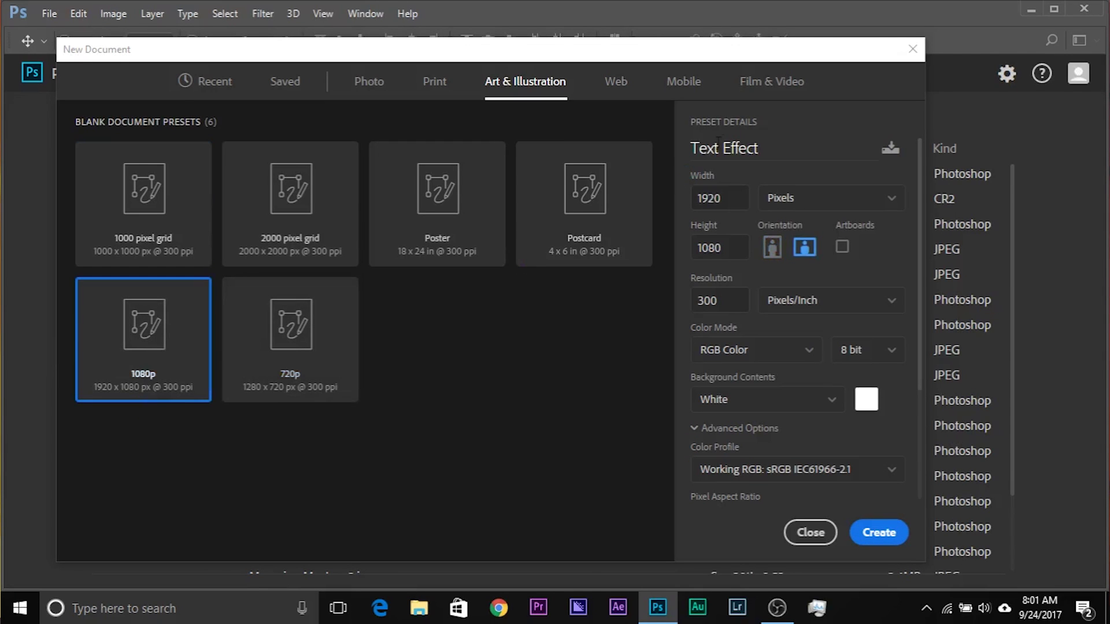
pyautogui.click(880, 533)
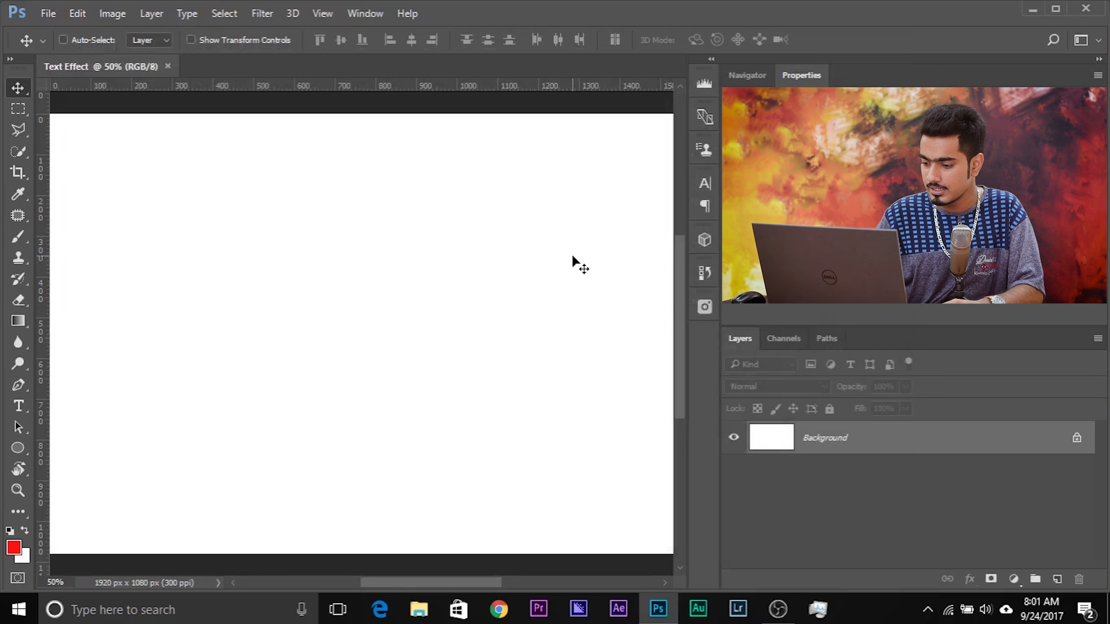
# Step: Add a Solid Color fill layer above the background with the colour 3a3a3a
pyautogui.hotkey('ctrl', '-')
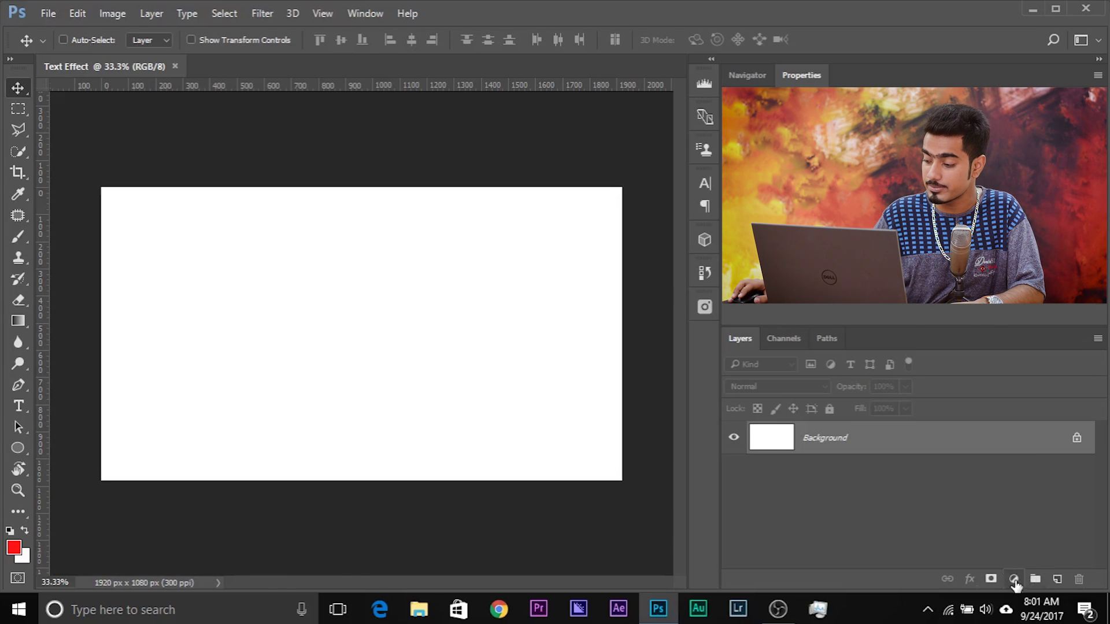
pyautogui.click(1015, 578)
pyautogui.click(990, 230)
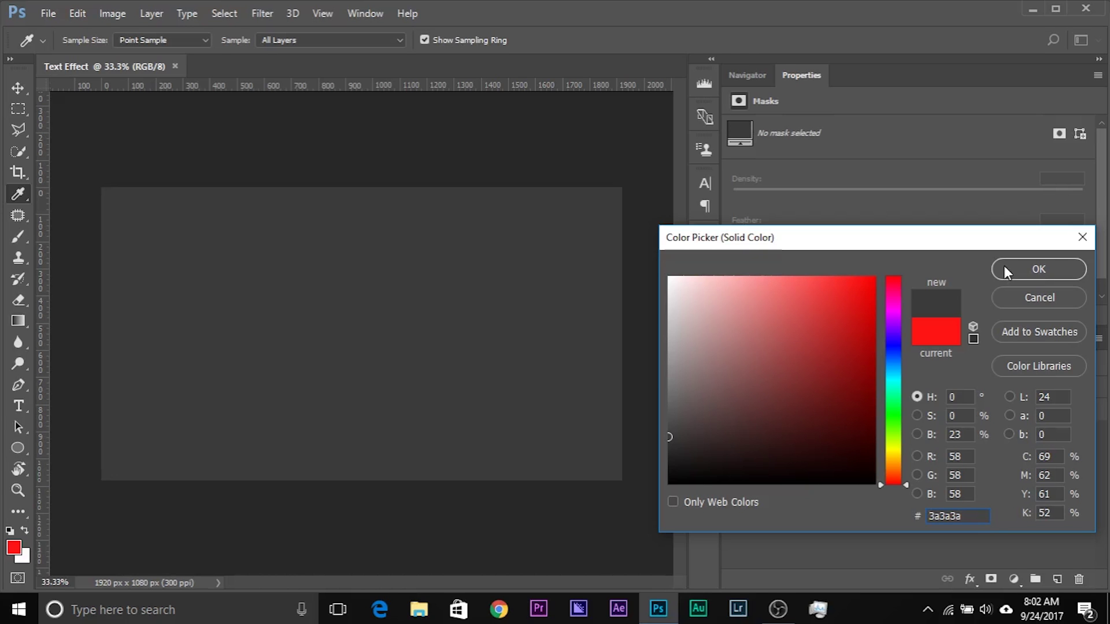
pyautogui.click(1008, 267)
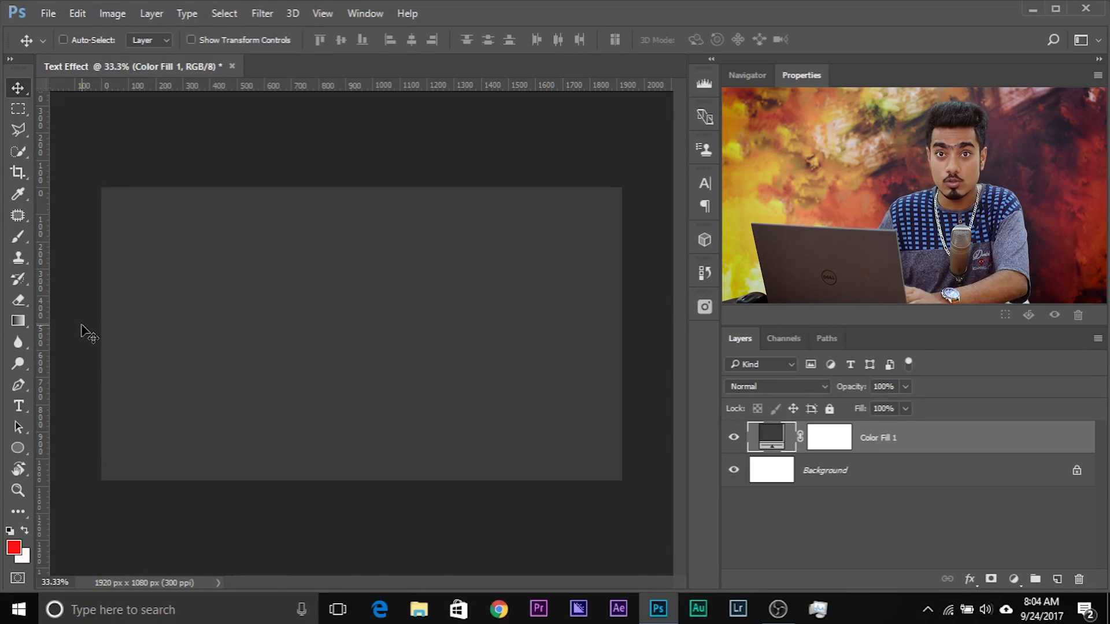
# Step: Add the text "Love" and scale it up to about 434 px, placed in the left half of the canvas
pyautogui.press('t')
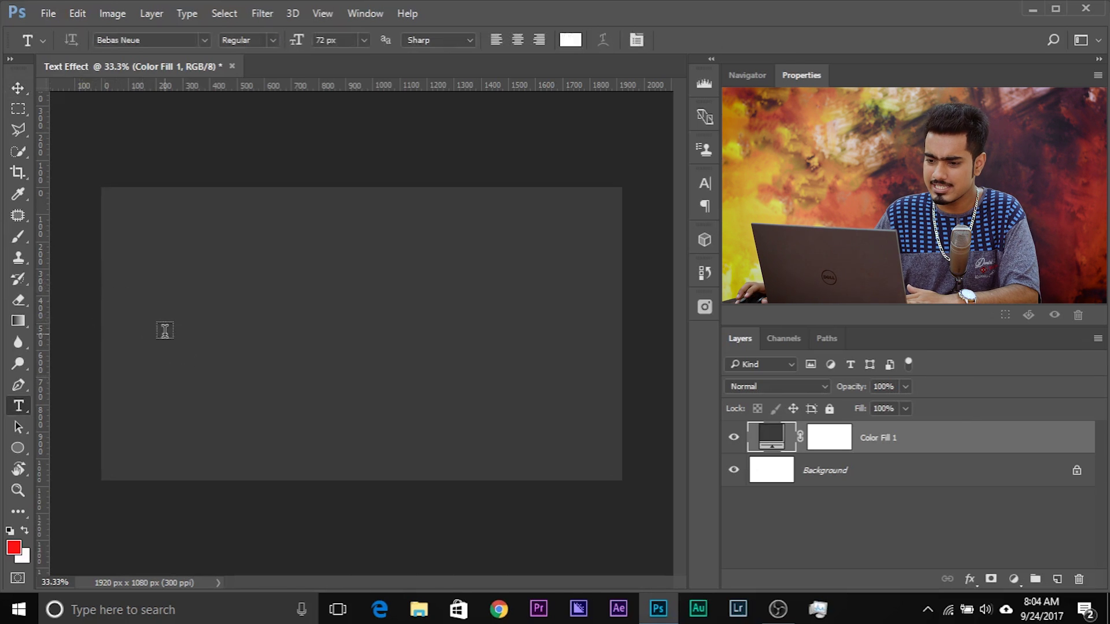
pyautogui.click(183, 326)
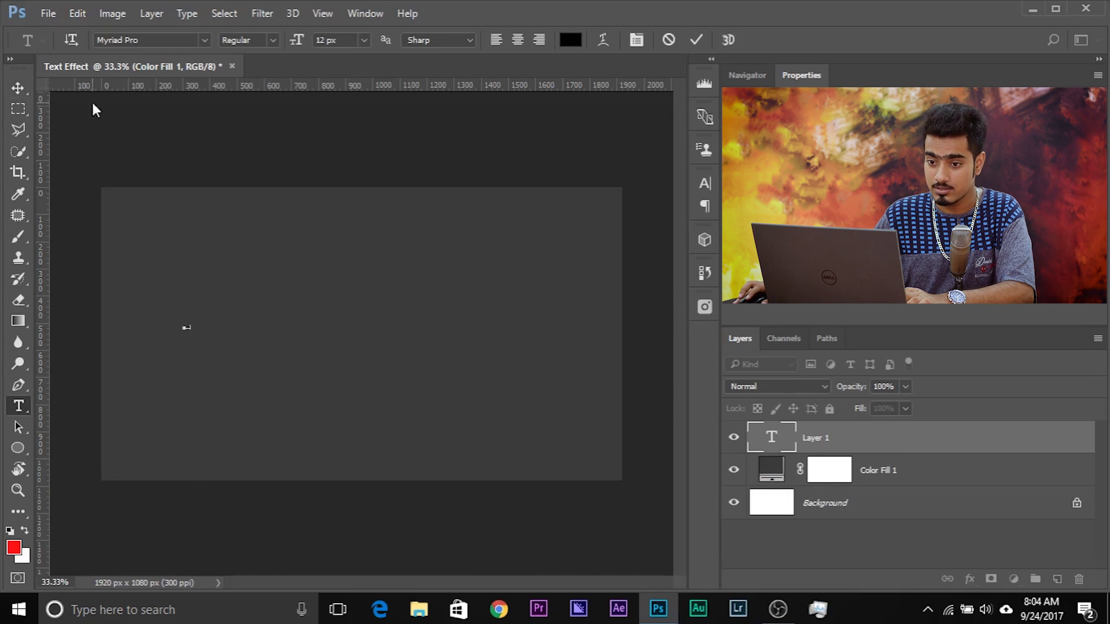
pyautogui.click(22, 89)
pyautogui.hotkey('ctrl', 't')
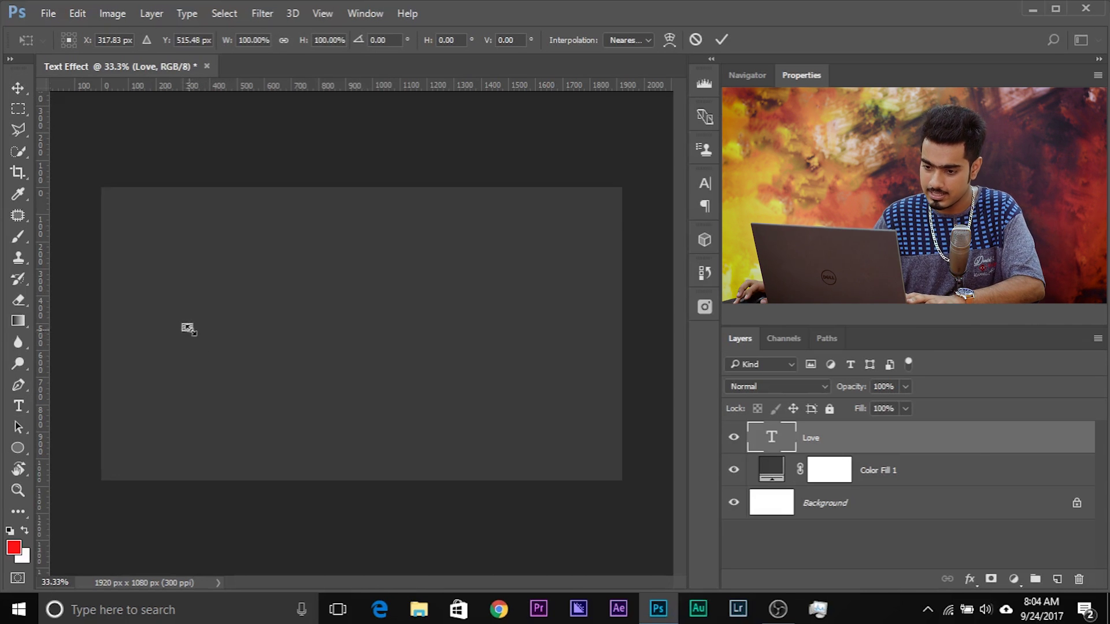
pyautogui.moveTo(189, 329); pyautogui.dragTo(401, 478)
pyautogui.moveTo(377, 402); pyautogui.dragTo(355, 336)
pyautogui.press('Return')
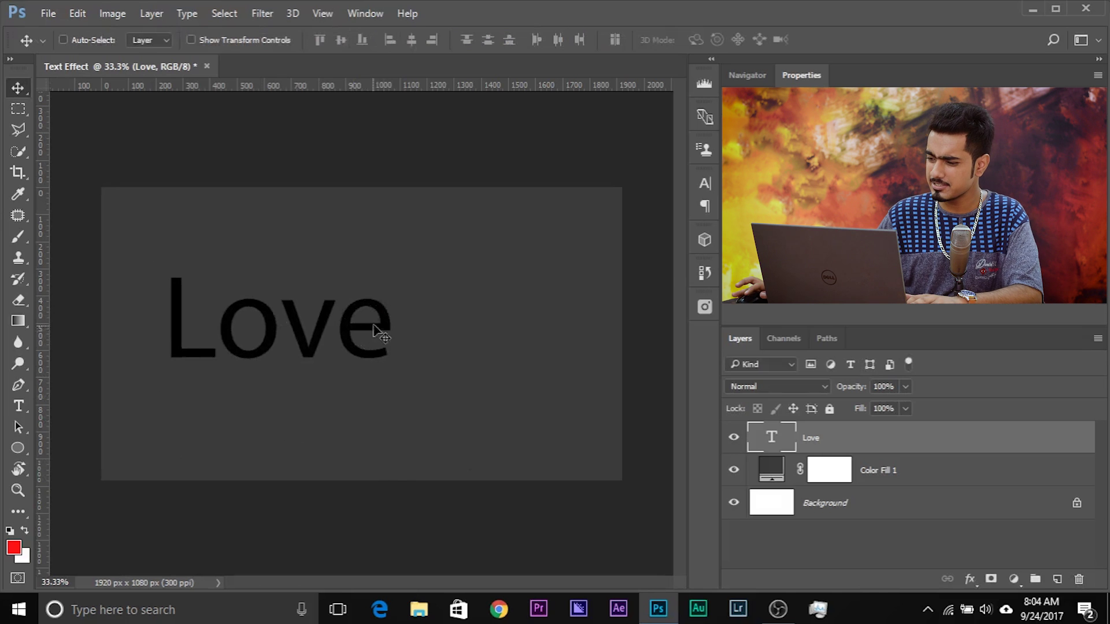
# Step: Change the font of the "Love" text to Vidaloka and shift the text slightly downward
pyautogui.doubleClick(773, 438)
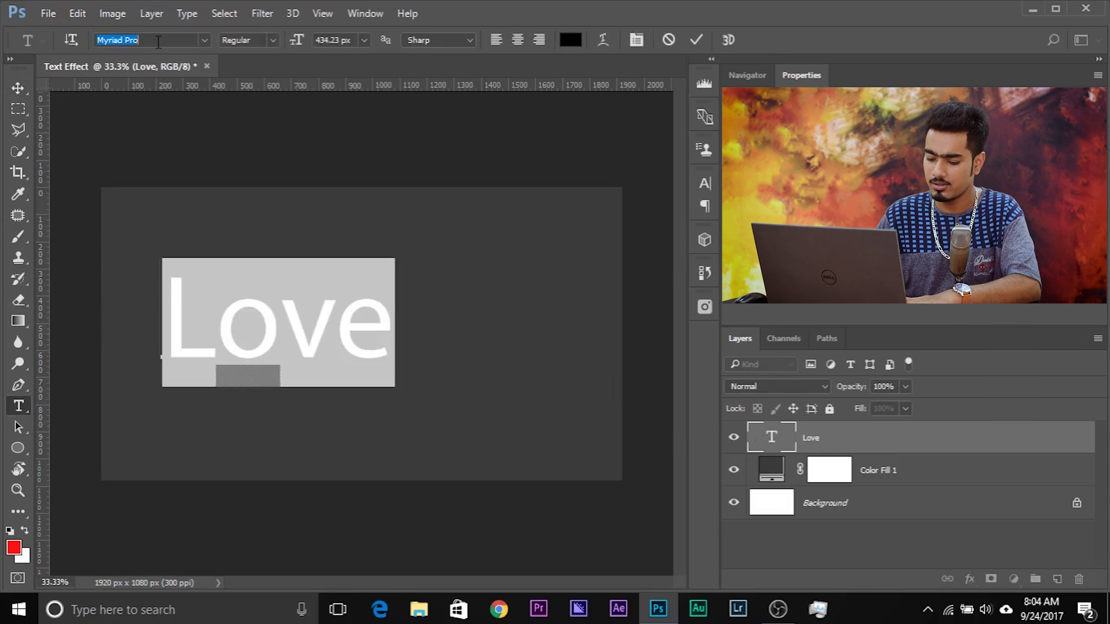
pyautogui.click(159, 40)
pyautogui.write('vida')
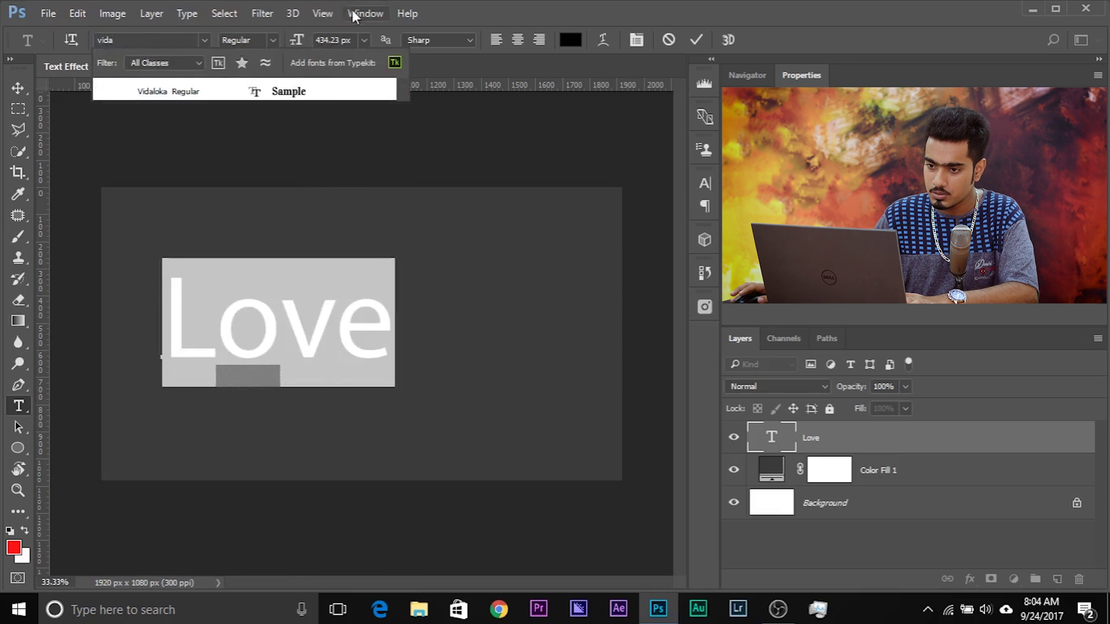
pyautogui.click(200, 92)
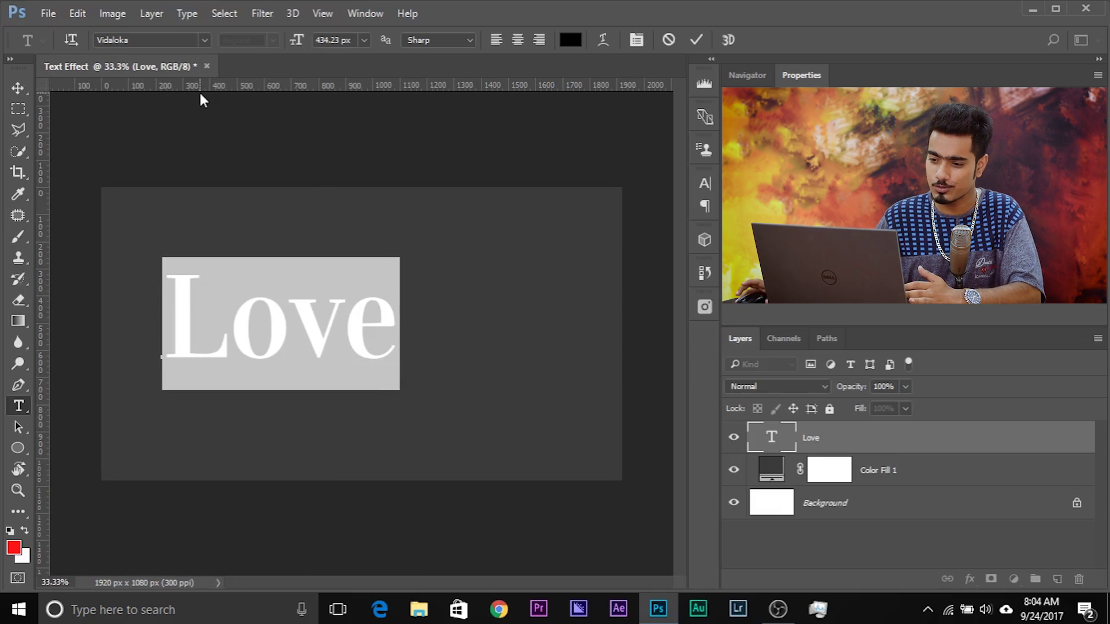
pyautogui.click(18, 88)
pyautogui.moveTo(370, 338); pyautogui.dragTo(366, 346)
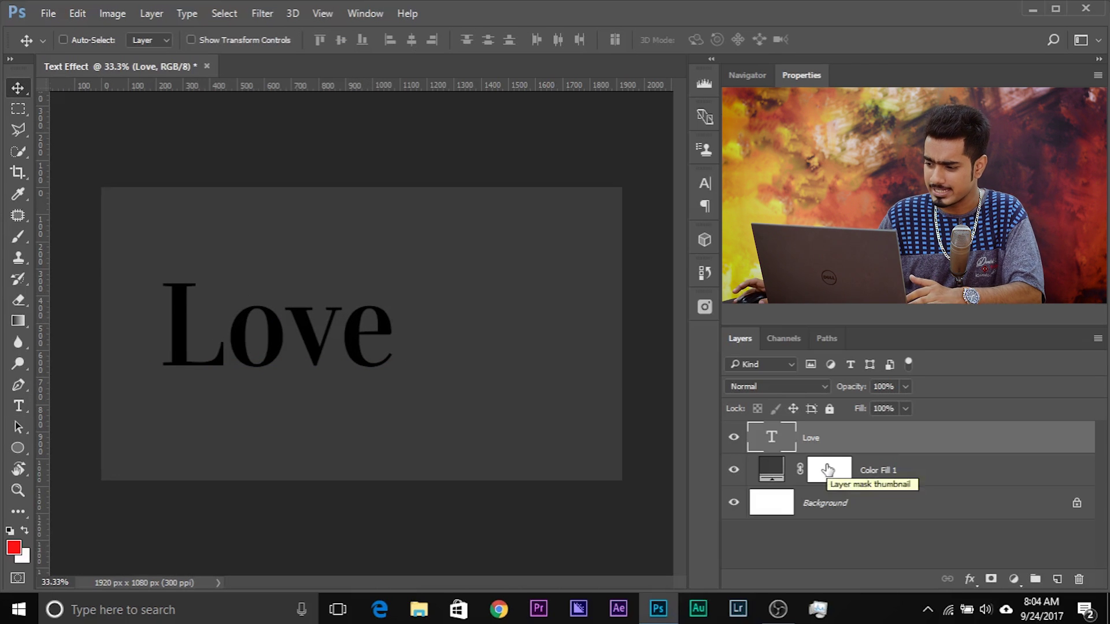
# Step: Set the "Love" text colour to white and convert its layer to a smart object
pyautogui.doubleClick(774, 439)
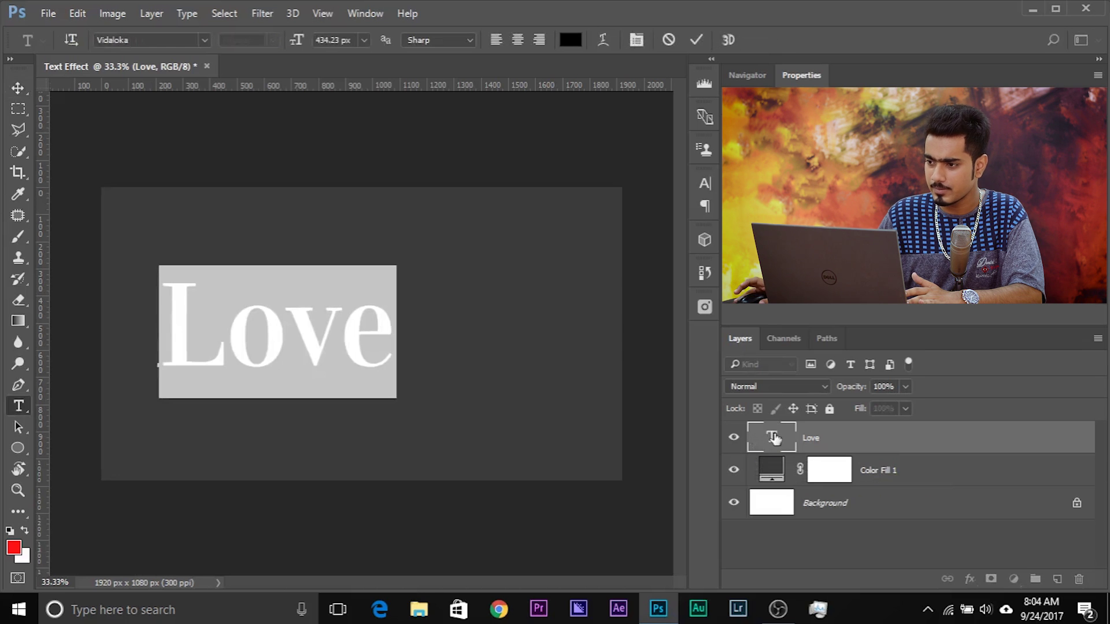
pyautogui.click(570, 39)
pyautogui.moveTo(755, 379); pyautogui.dragTo(605, 202)
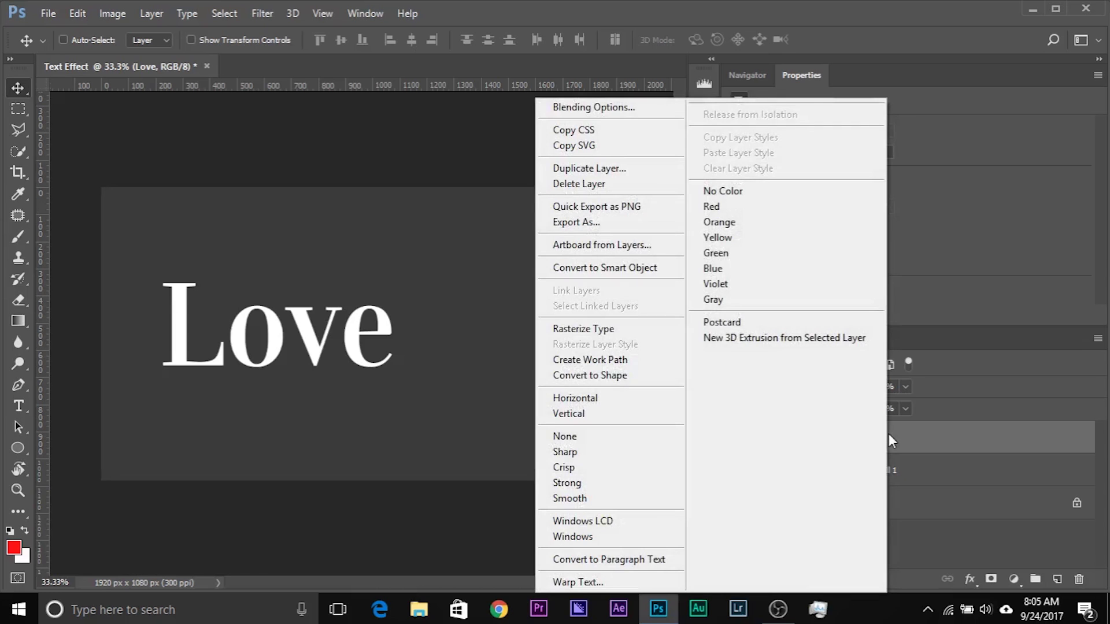
pyautogui.click(637, 275)
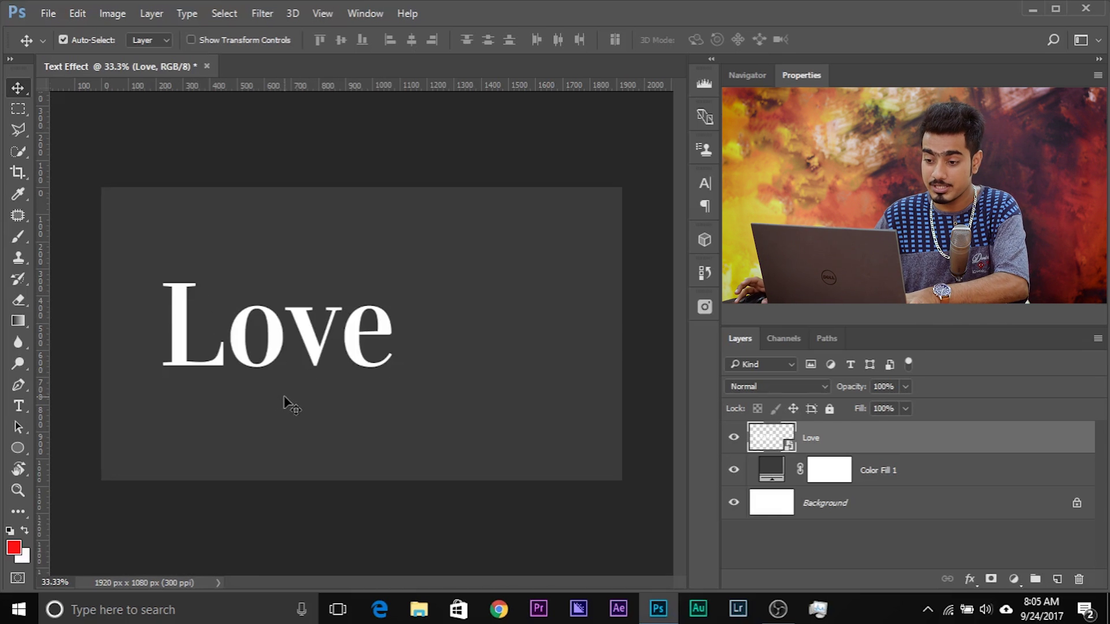
# Step: Apply a perspective transform to the "Love" smart object, stretching its left edge to about 172% height so the word recedes rightward
pyautogui.hotkey('ctrl', 't')
pyautogui.rightClick(332, 331)
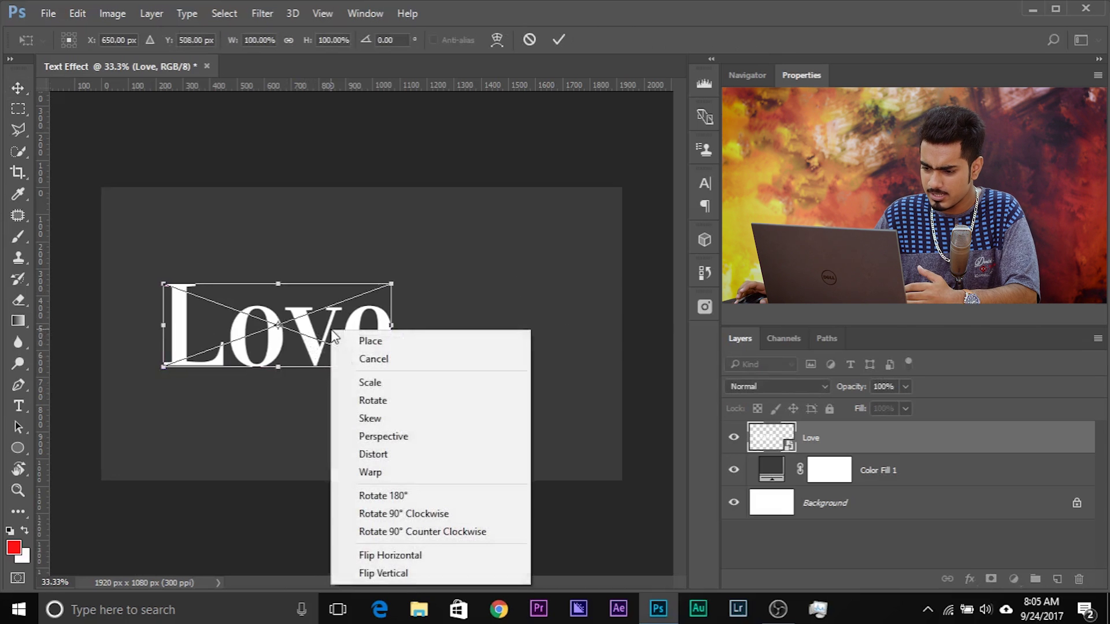
pyautogui.click(370, 472)
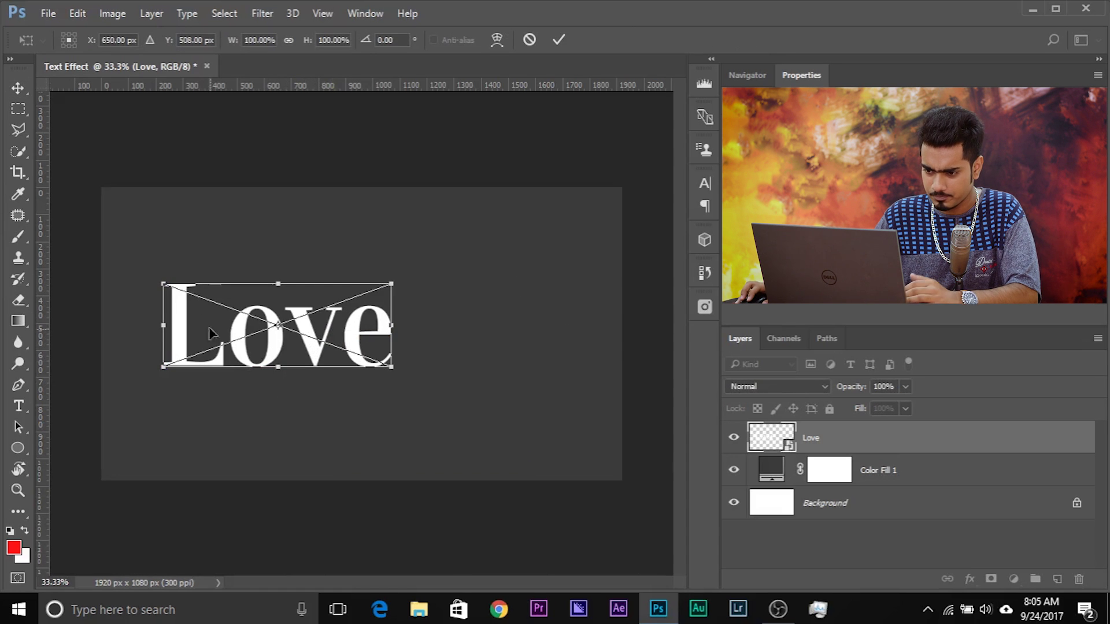
pyautogui.moveTo(167, 291); pyautogui.dragTo(167, 274)
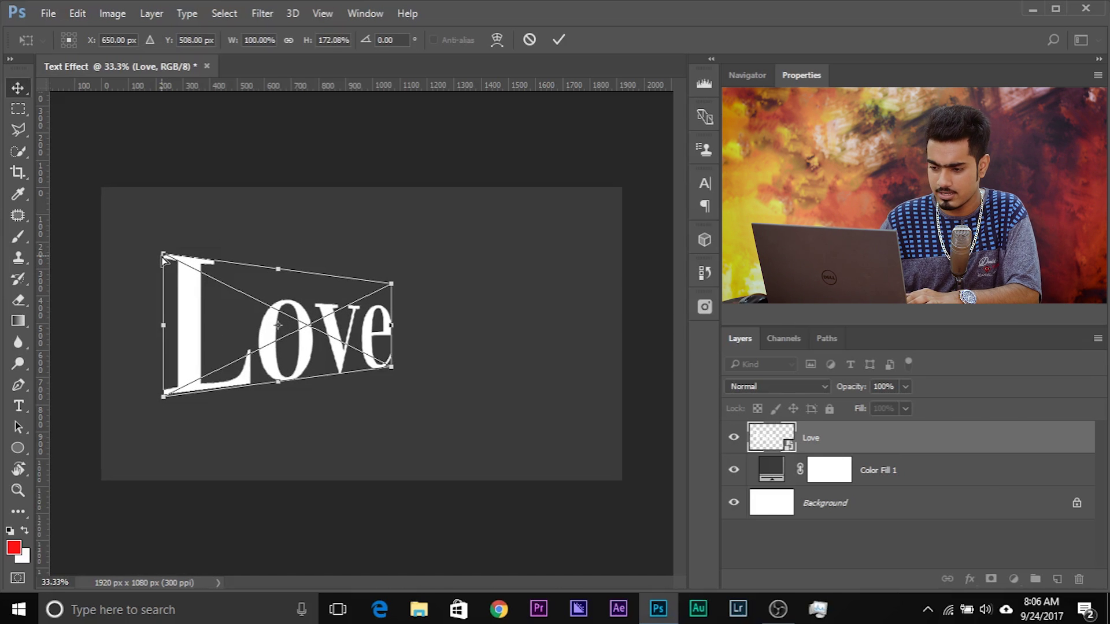
pyautogui.press('Return')
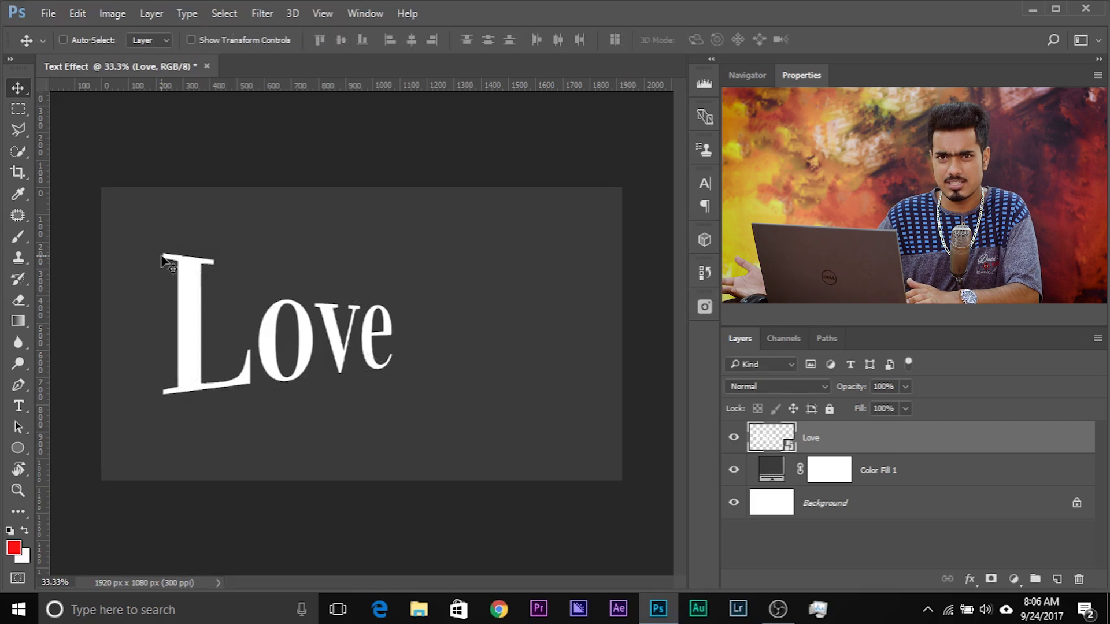
# Step: Apply a Field Blur to the Love layer with its pin on the letter "e" and the blur set to 20 px
pyautogui.click(264, 15)
pyautogui.moveTo(389, 209)
pyautogui.click(512, 207)
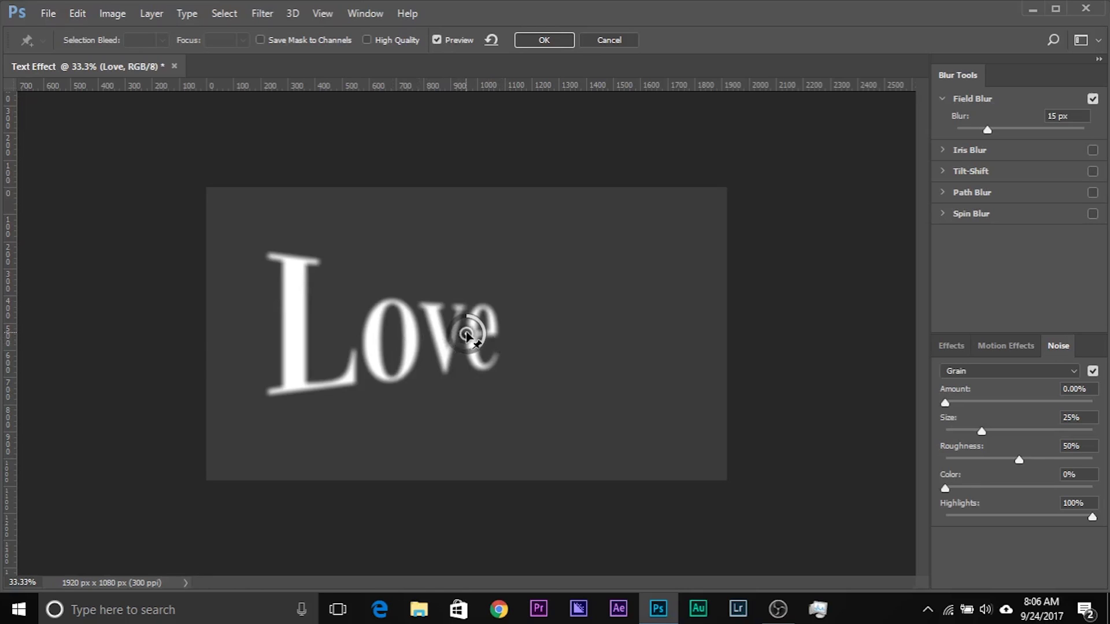
pyautogui.moveTo(472, 337); pyautogui.dragTo(478, 334)
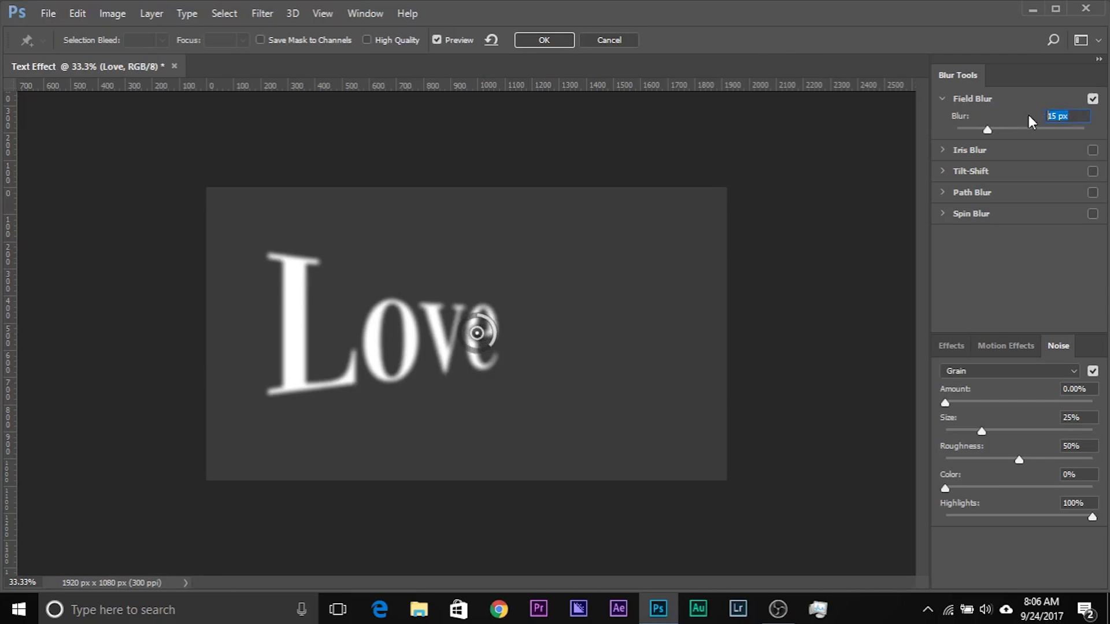
pyautogui.moveTo(986, 130); pyautogui.dragTo(993, 128)
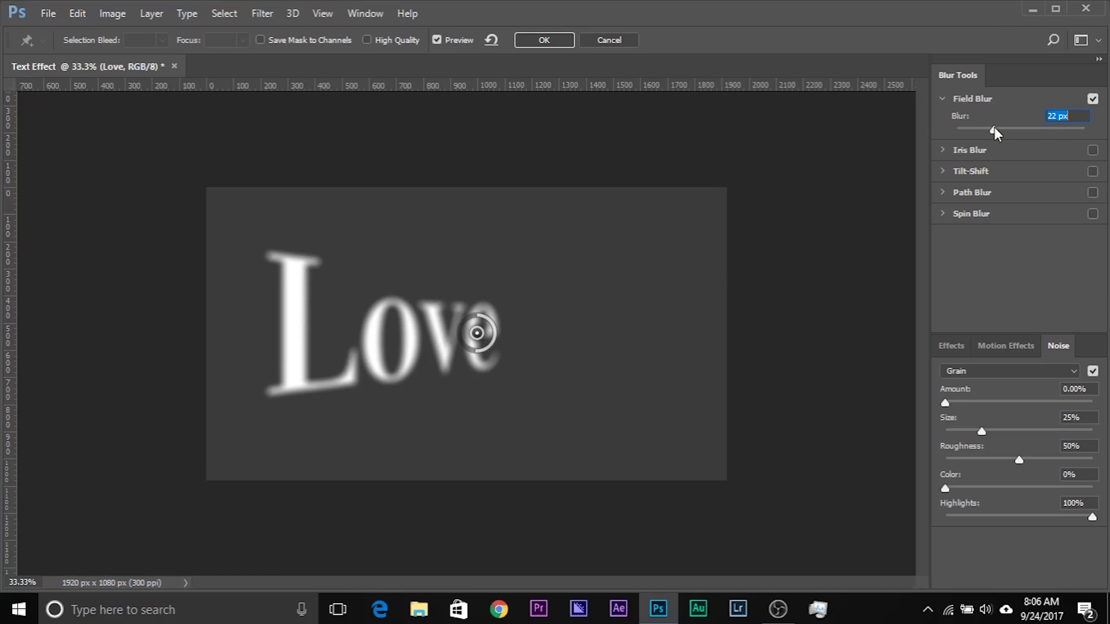
pyautogui.write('20')
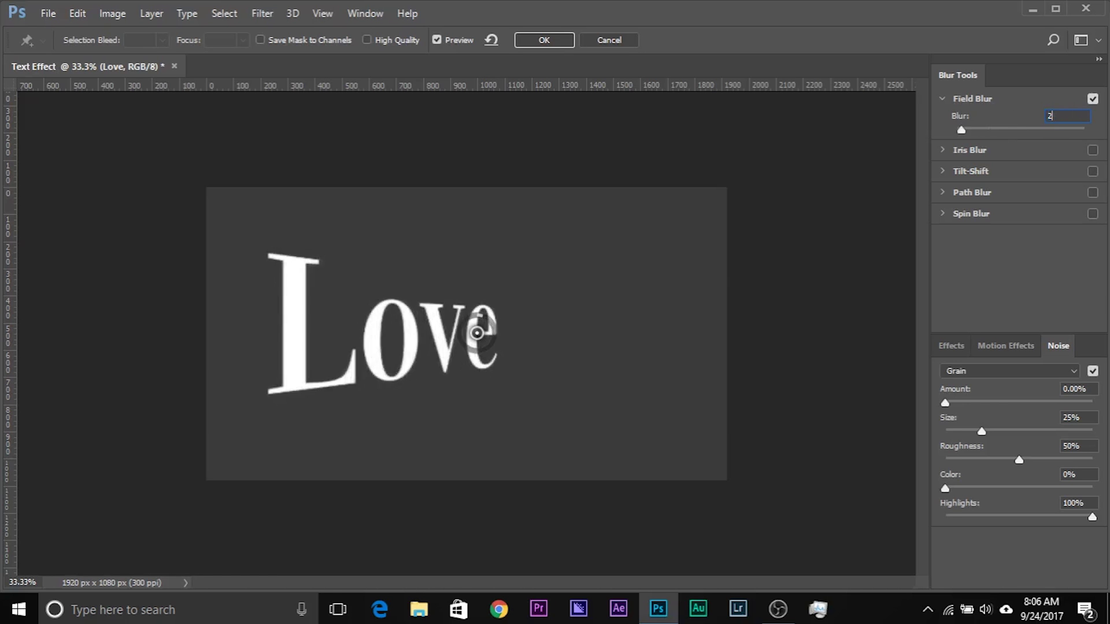
# Step: Add a second Field Blur pin with 0 px blur, position it just right of the "L" stem, and apply the blur
pyautogui.click(292, 332)
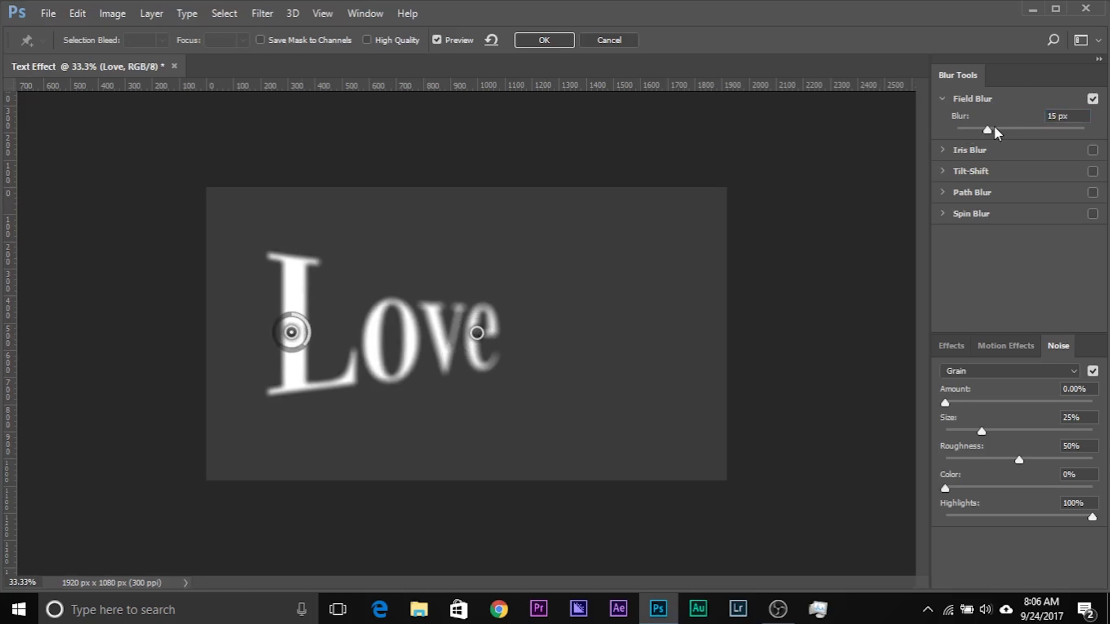
pyautogui.moveTo(994, 126); pyautogui.dragTo(941, 127)
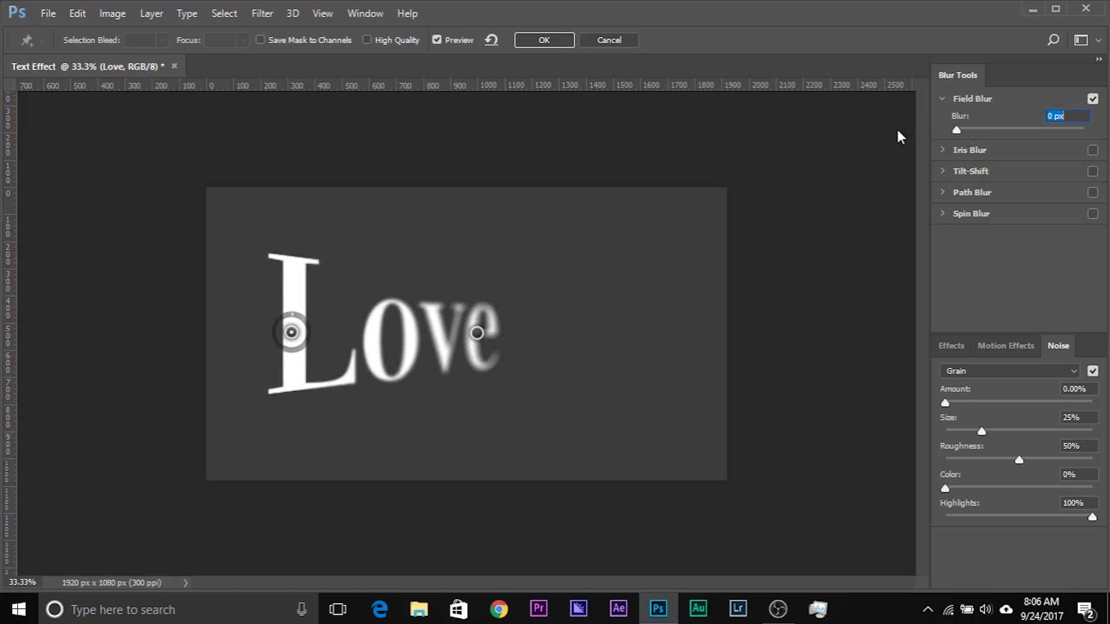
pyautogui.moveTo(305, 336); pyautogui.dragTo(356, 341)
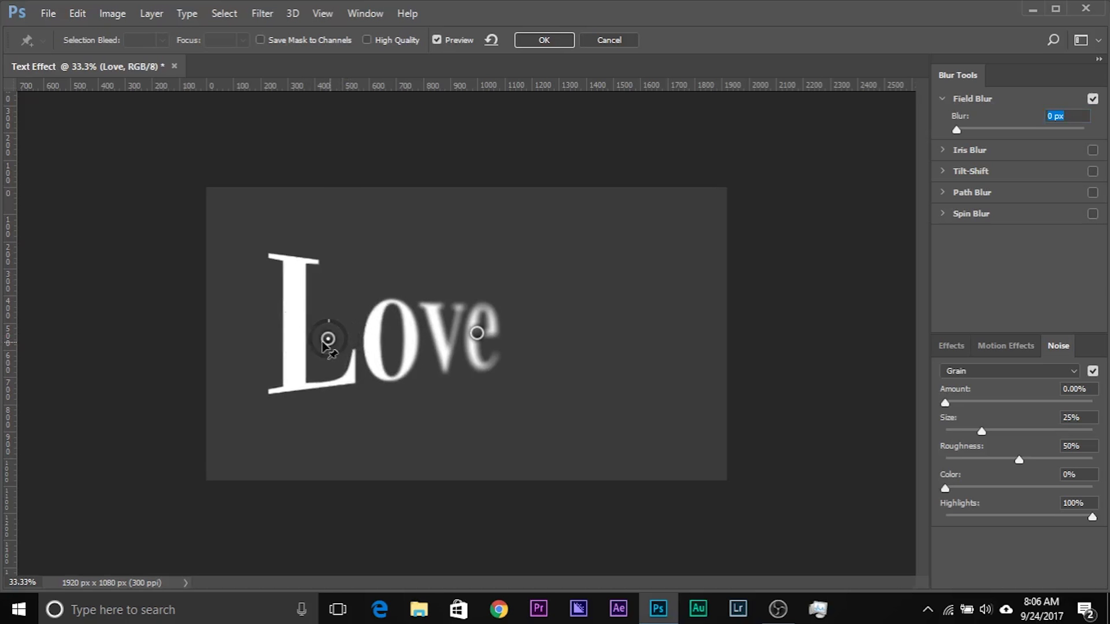
pyautogui.moveTo(323, 340); pyautogui.dragTo(329, 337)
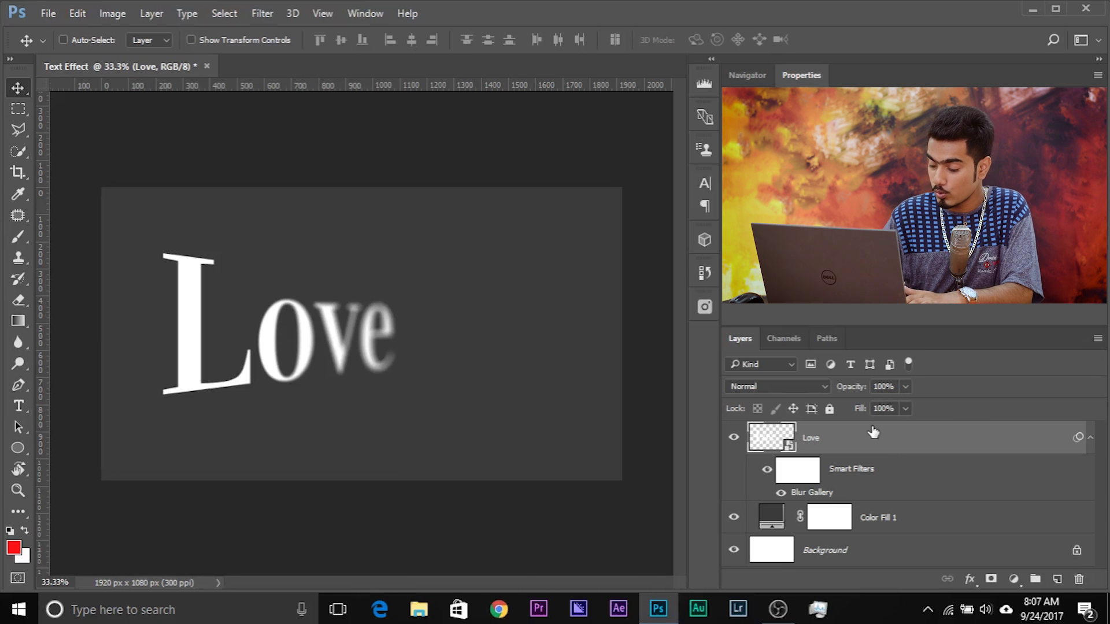
# Step: Duplicate the blurred Love layer and flip the copy vertically beneath the original word as a mirrored reflection
pyautogui.hotkey('ctrl', 'j')
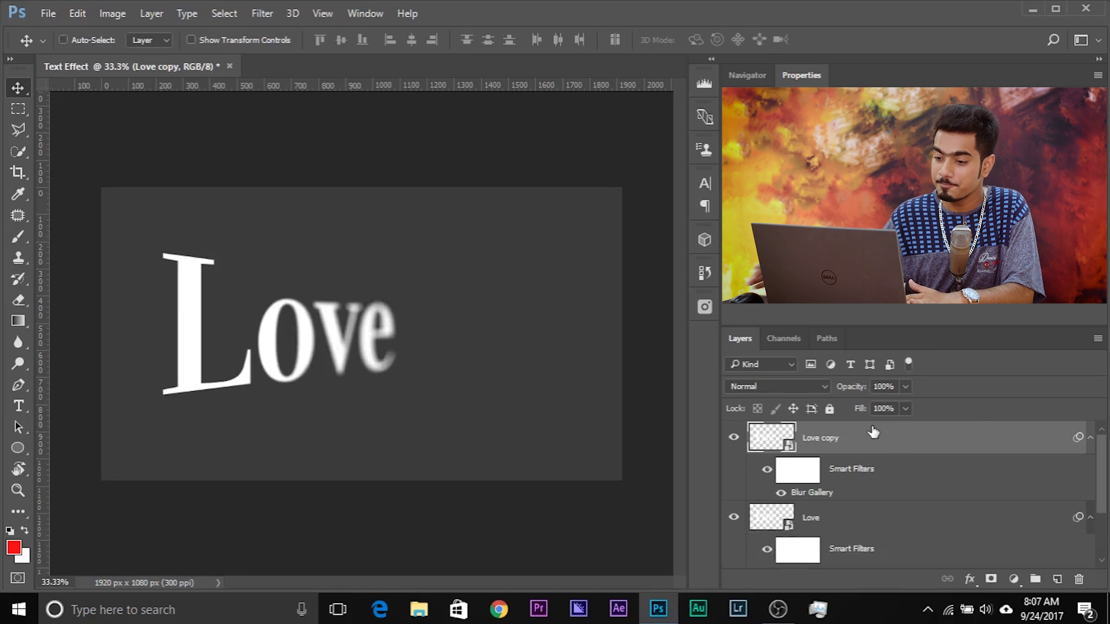
pyautogui.hotkey('ctrl', 't')
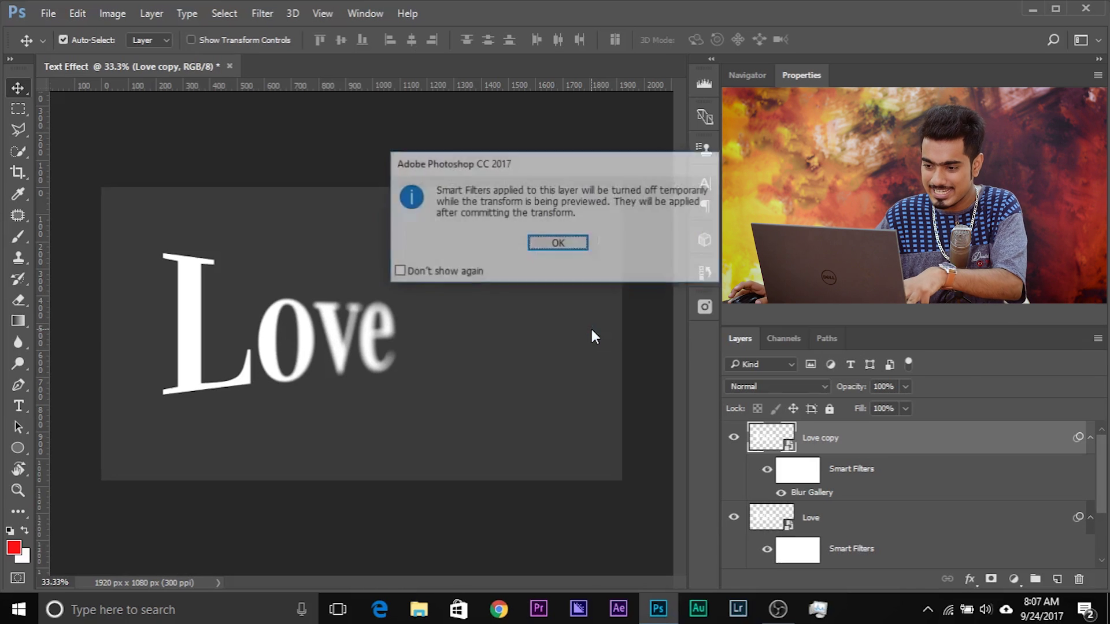
pyautogui.click(557, 243)
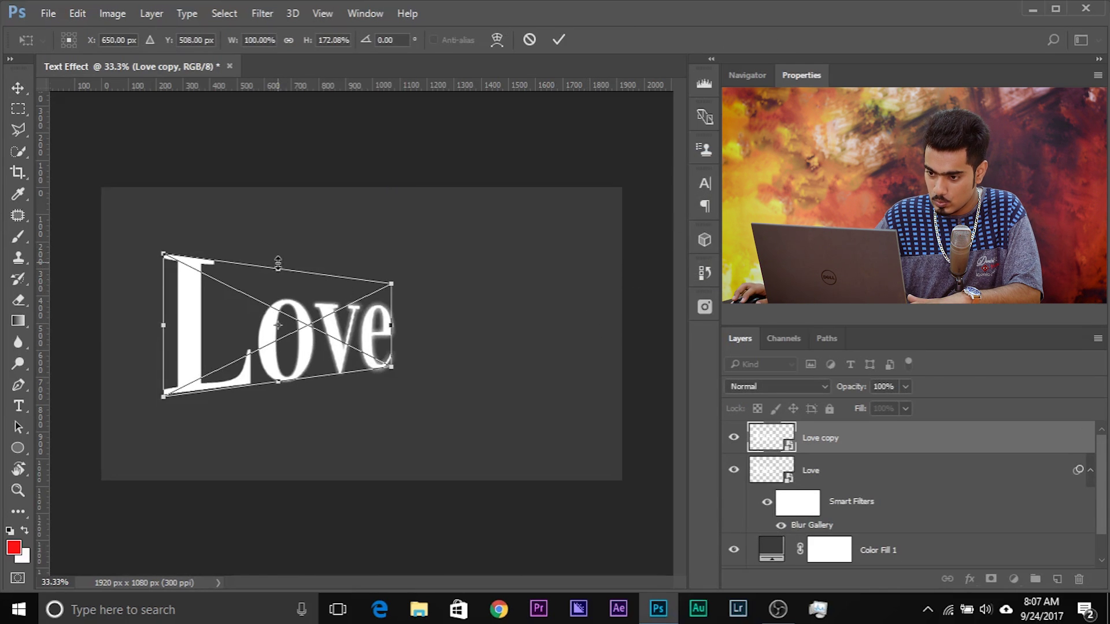
pyautogui.moveTo(278, 263); pyautogui.dragTo(287, 492)
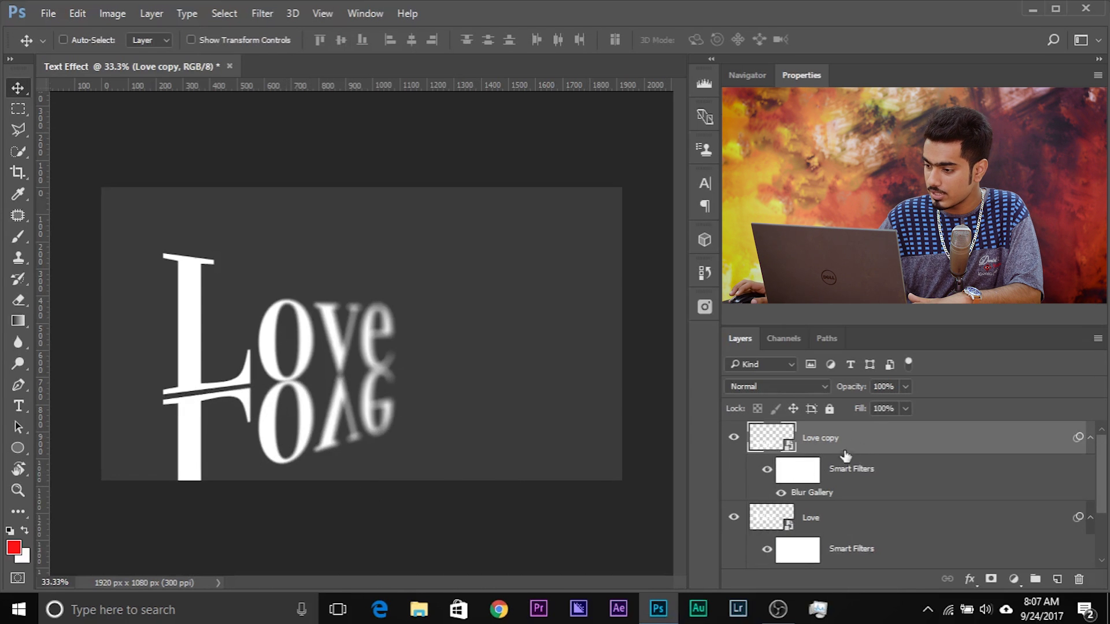
# Step: Lower the opacity of the mirrored Love copy layer to 35%
pyautogui.click(906, 387)
pyautogui.moveTo(907, 405); pyautogui.dragTo(851, 405)
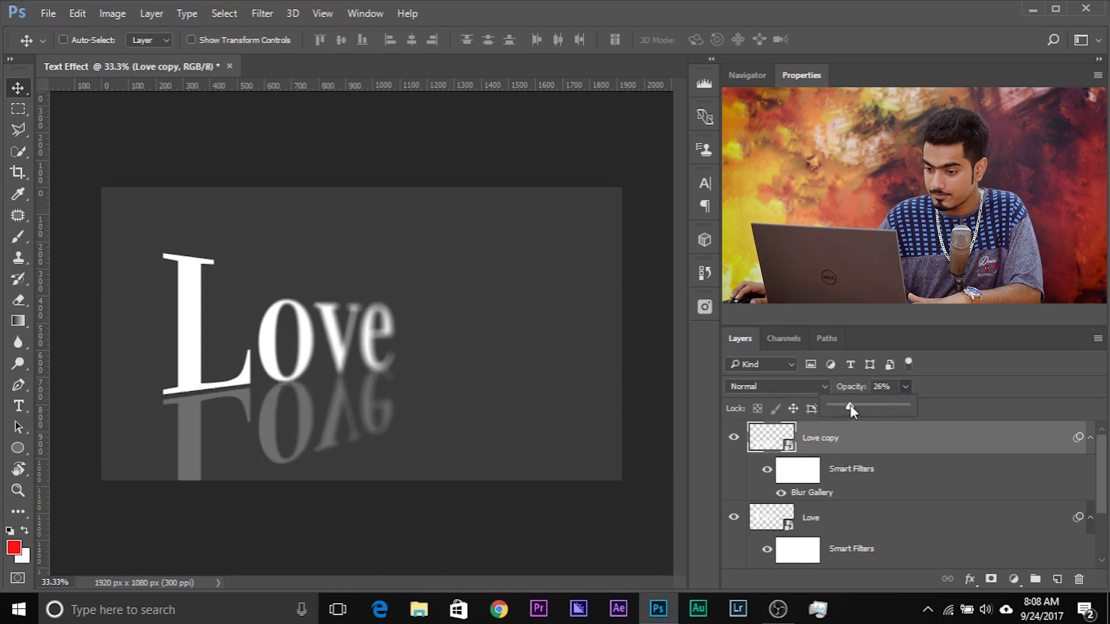
pyautogui.click(891, 386)
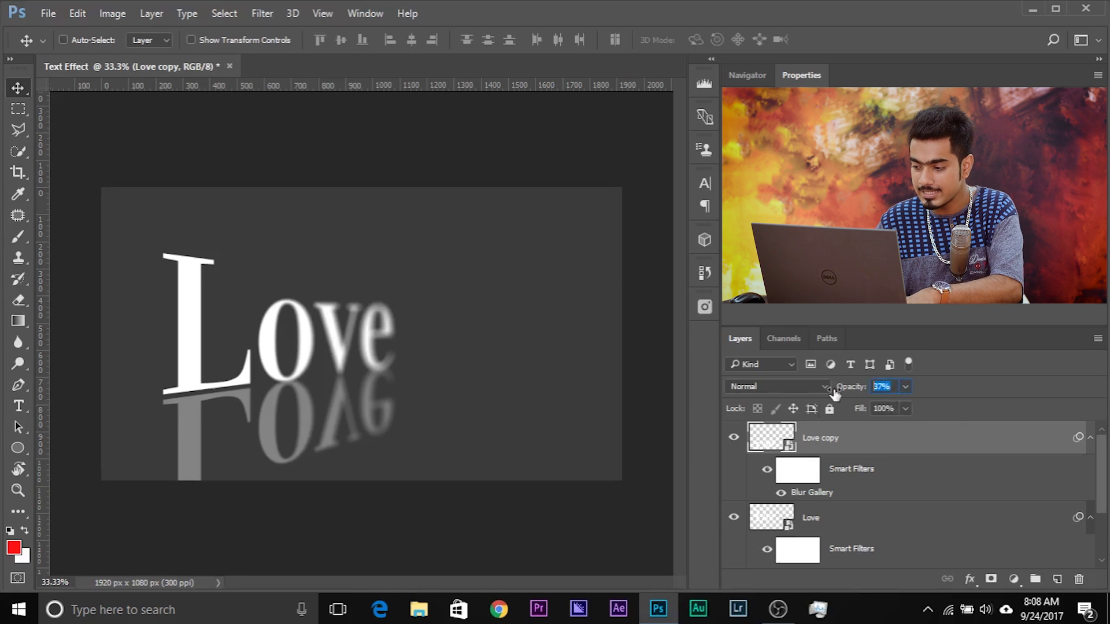
pyautogui.write('35')
pyautogui.press('Return')
# Step: Change the Color Fill 1 background layer from grey to the dark red #a01616
pyautogui.scroll(-2, 843, 450)
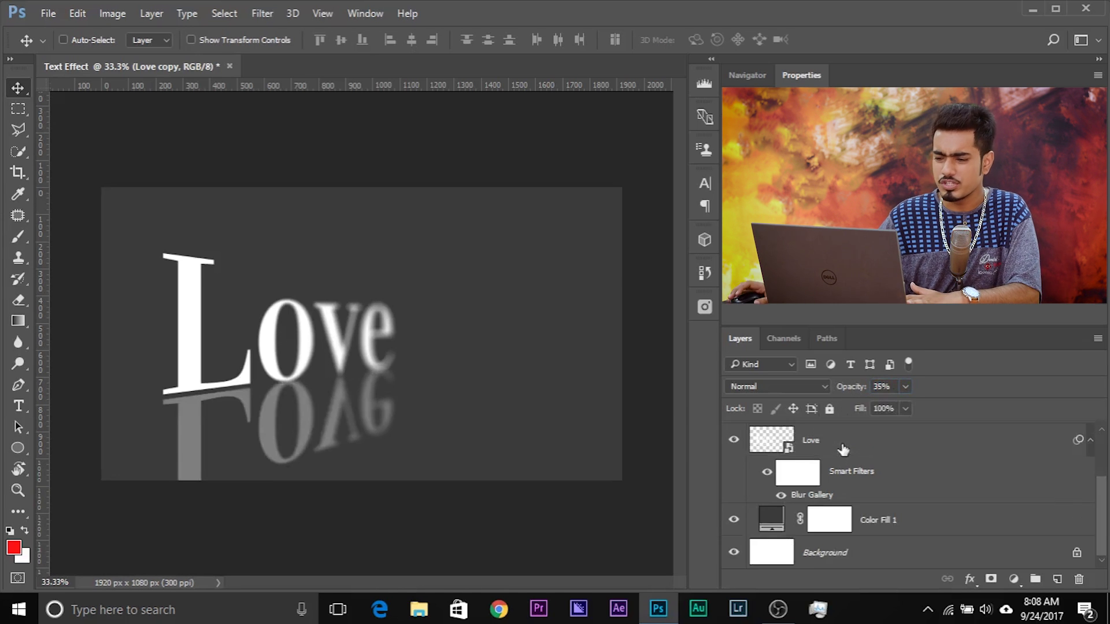
pyautogui.click(764, 521)
pyautogui.doubleClick(764, 522)
pyautogui.moveTo(829, 332); pyautogui.dragTo(847, 354)
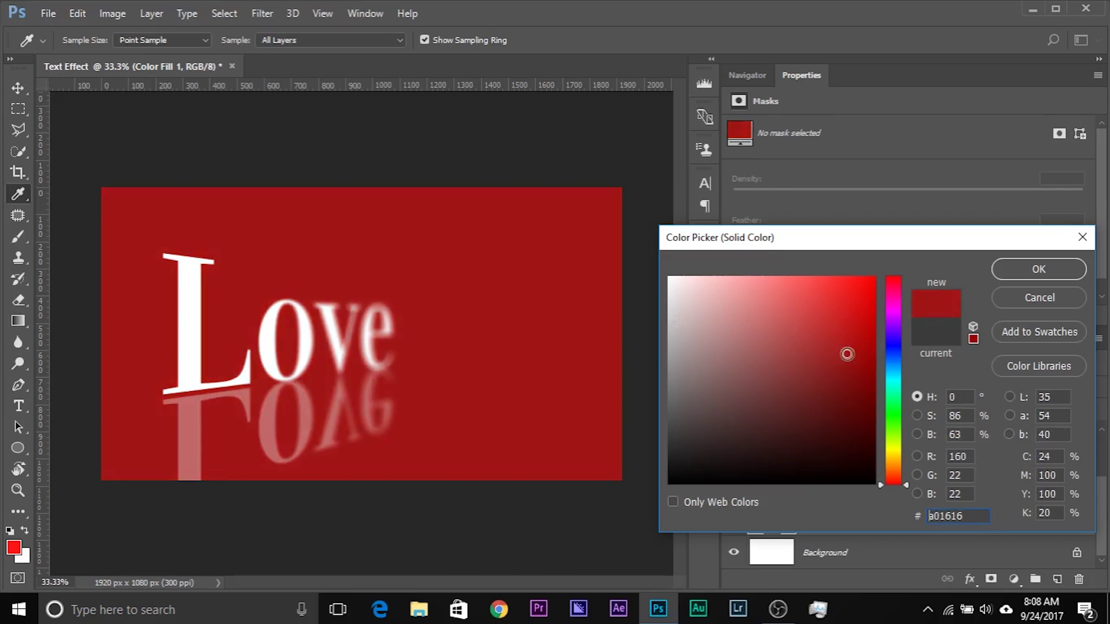
pyautogui.click(1012, 269)
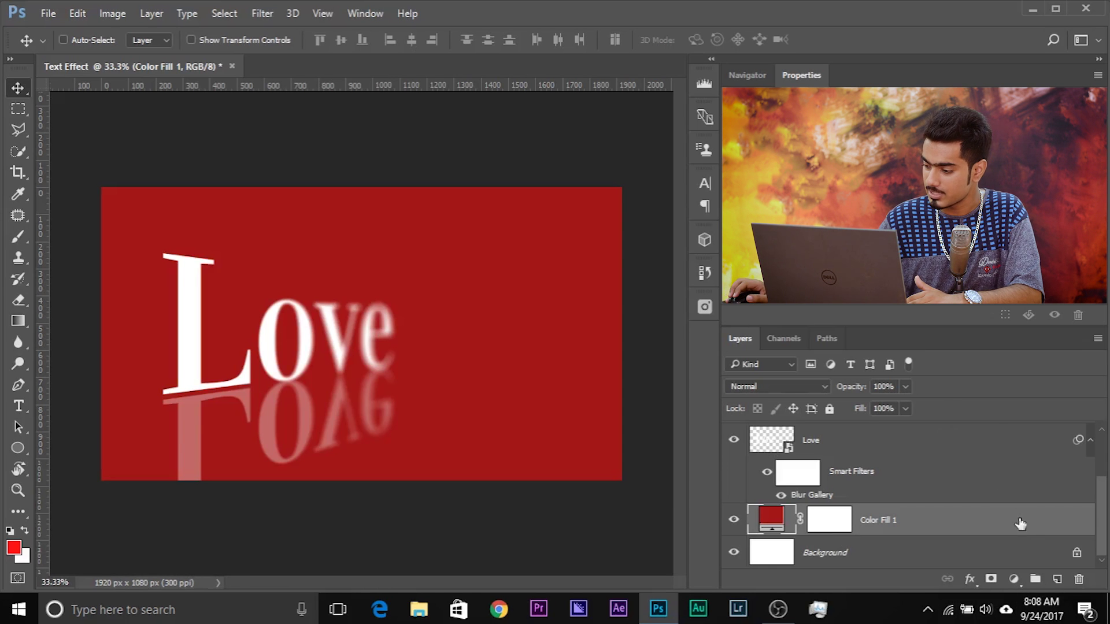
# Step: Add a Levels adjustment layer directly above the colour fill and darken the background by lowering its output white level
pyautogui.click(1015, 579)
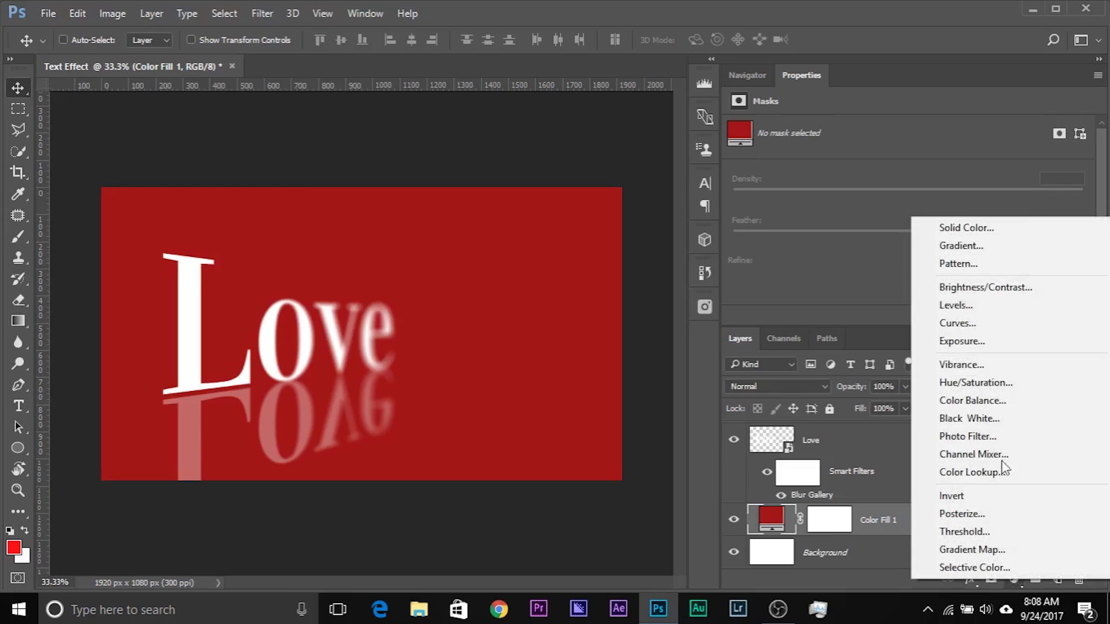
pyautogui.click(979, 304)
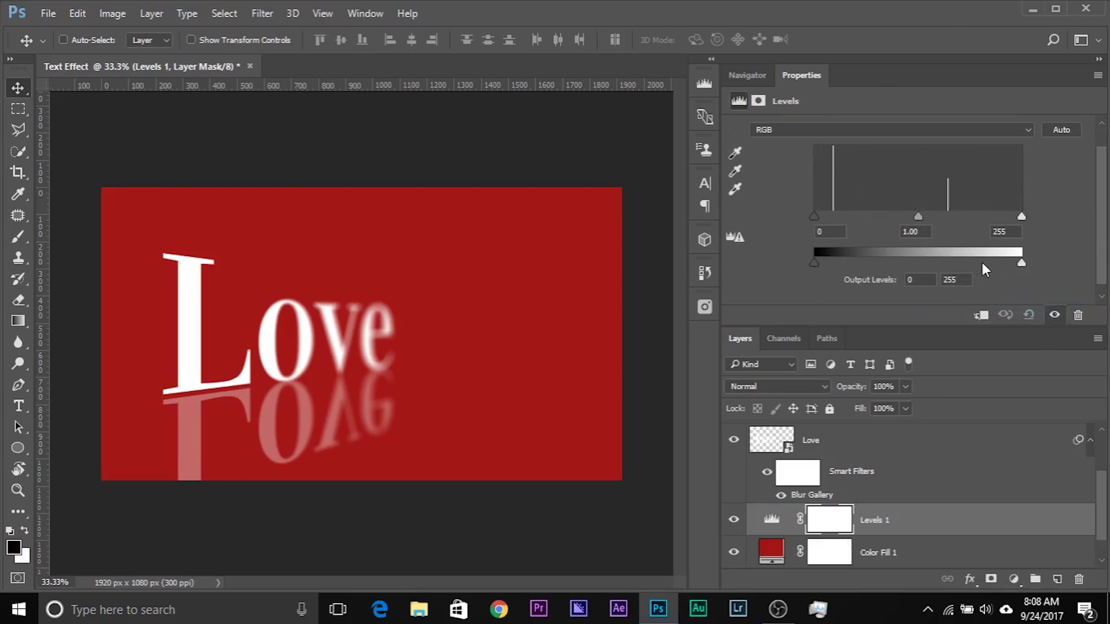
pyautogui.moveTo(1021, 262); pyautogui.dragTo(906, 265)
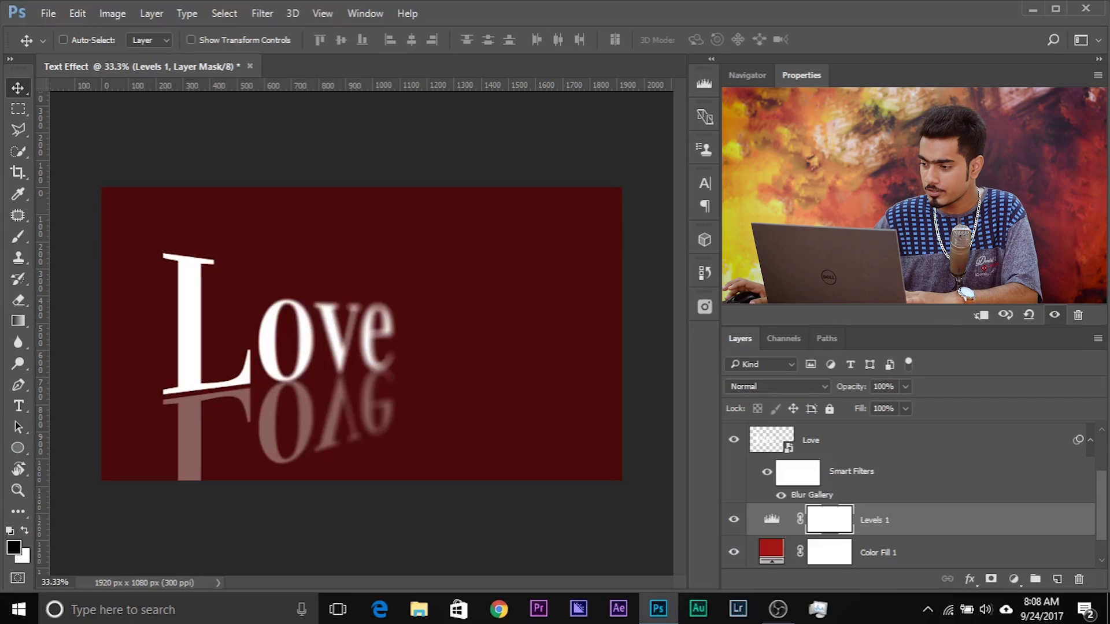
# Step: Paint one black dab on the Levels mask over the letters "ve" with a 516 px hard round brush
pyautogui.click(836, 524)
pyautogui.click(16, 239)
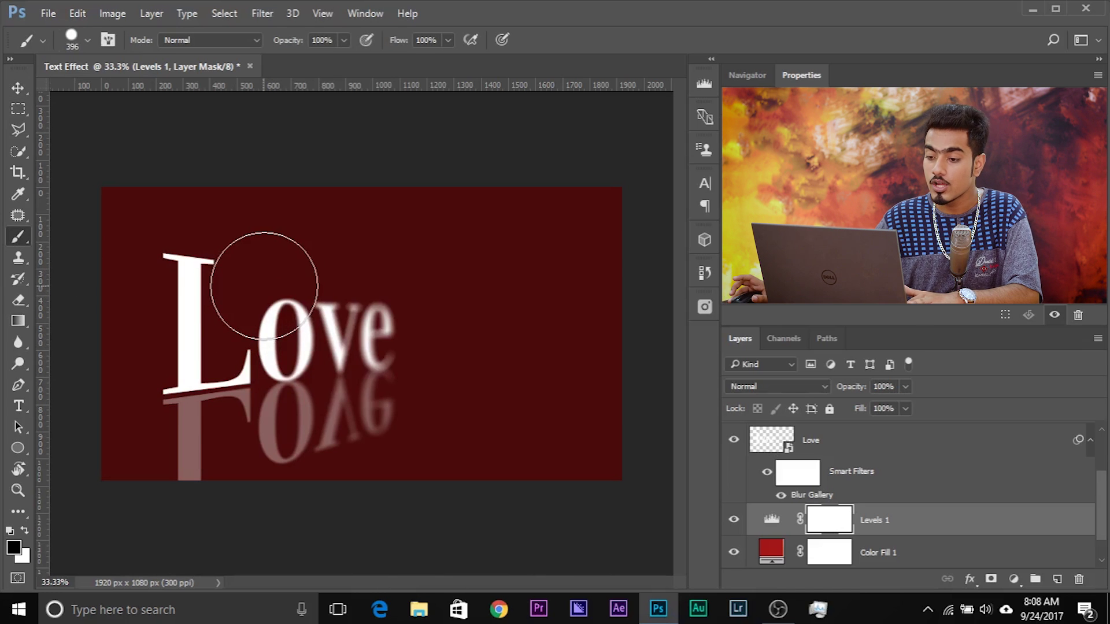
pyautogui.moveTo(353, 261)
pyautogui.mouseDown()
pyautogui.moveTo(352, 359)
pyautogui.moveTo(325, 74)
pyautogui.moveTo(328, 85)
pyautogui.mouseUp()
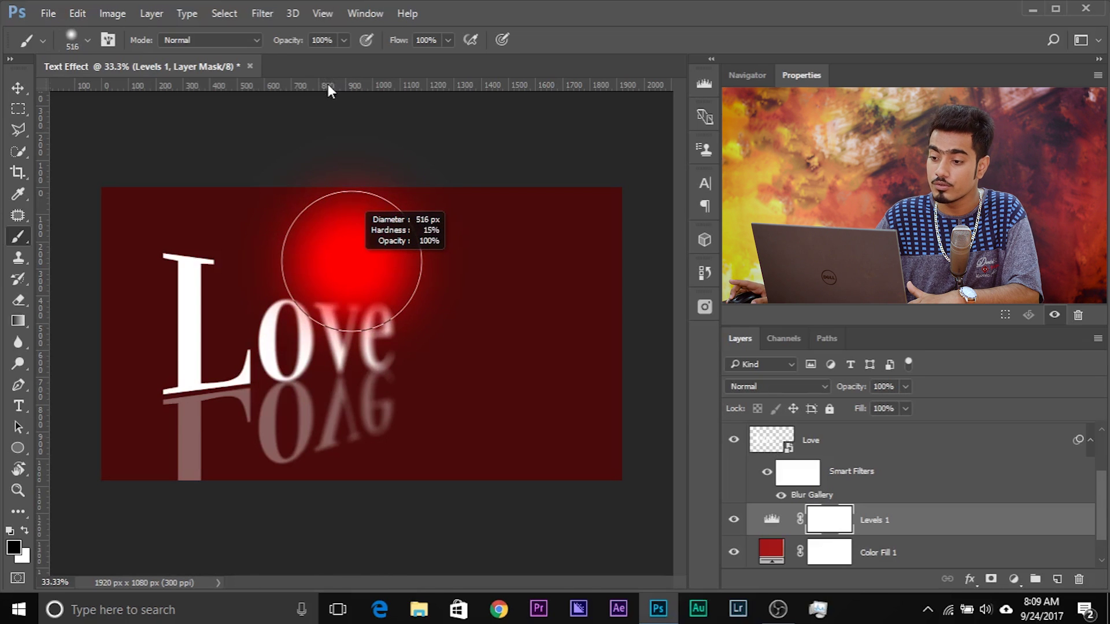
pyautogui.moveTo(322, 196); pyautogui.dragTo(295, 436)
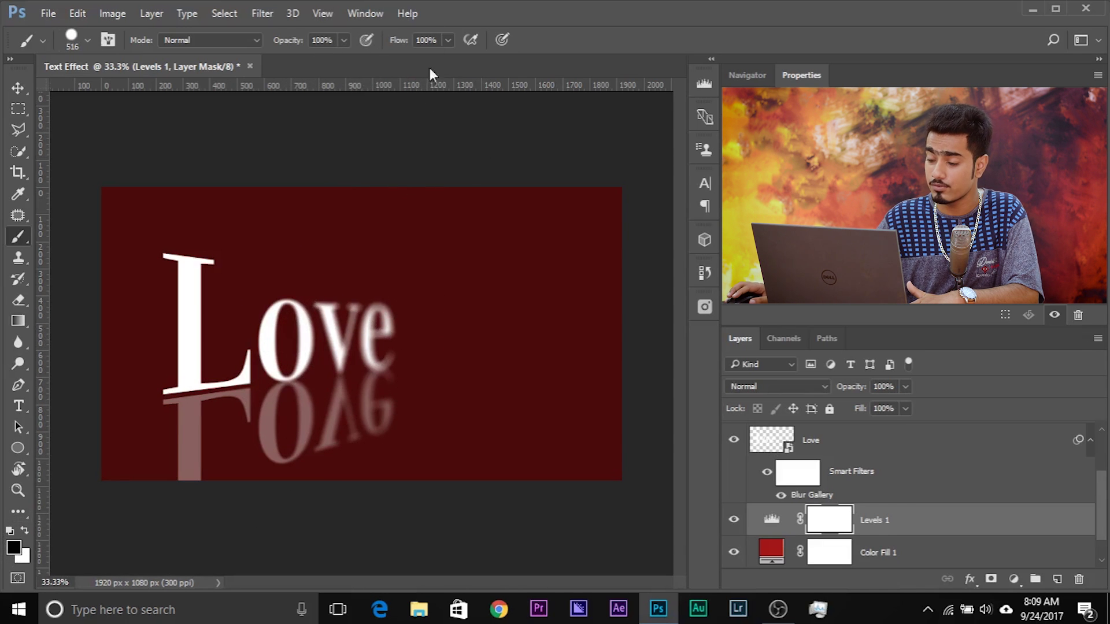
pyautogui.click(375, 323)
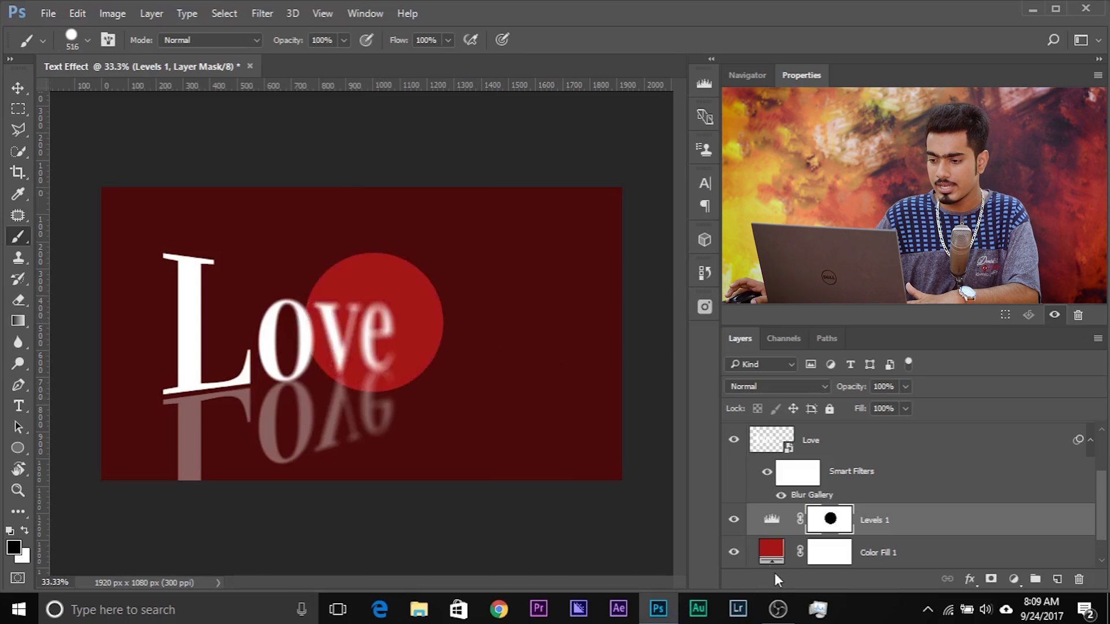
# Step: Transform the mask's circle symmetrically about its centre into a wide ellipse that nearly fills the canvas
pyautogui.hotkey('ctrl', 't')
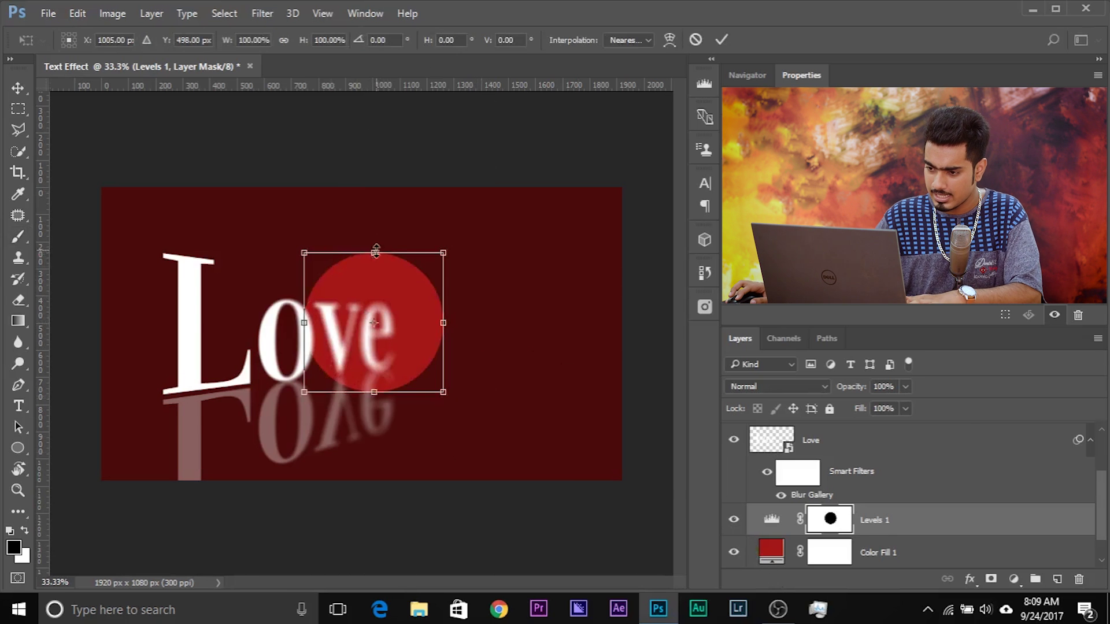
pyautogui.moveTo(376, 251)
pyautogui.mouseDown()
pyautogui.moveTo(376, 198)
pyautogui.moveTo(376, 236)
pyautogui.mouseUp()
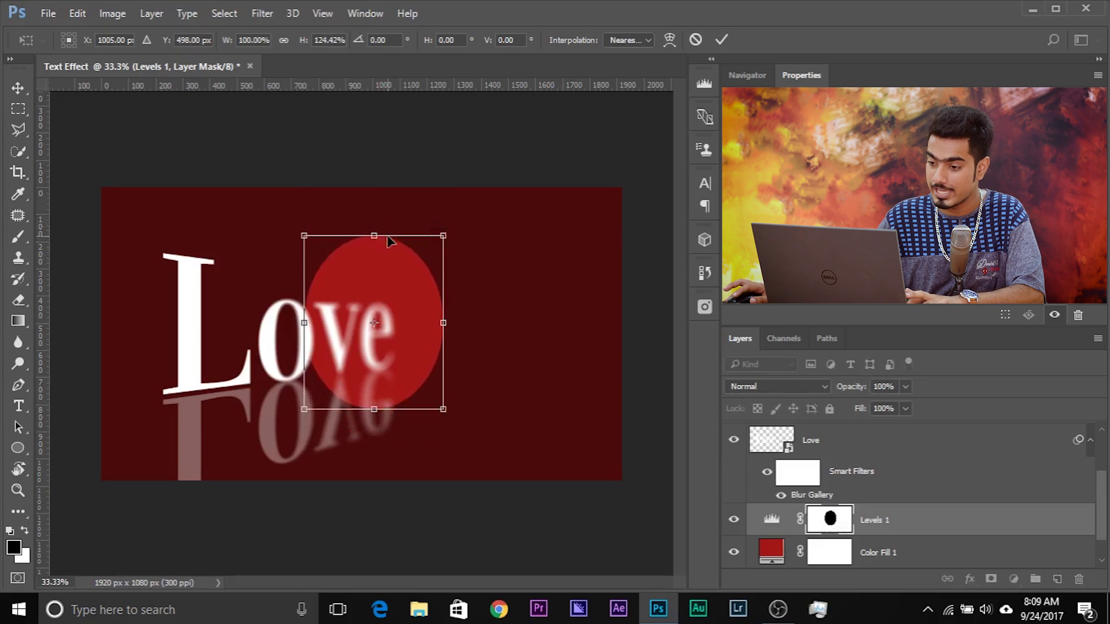
pyautogui.moveTo(378, 236); pyautogui.dragTo(376, 196)
pyautogui.moveTo(406, 259); pyautogui.dragTo(405, 275)
pyautogui.moveTo(444, 322); pyautogui.dragTo(618, 317)
pyautogui.press('Return')
pyautogui.press('b')
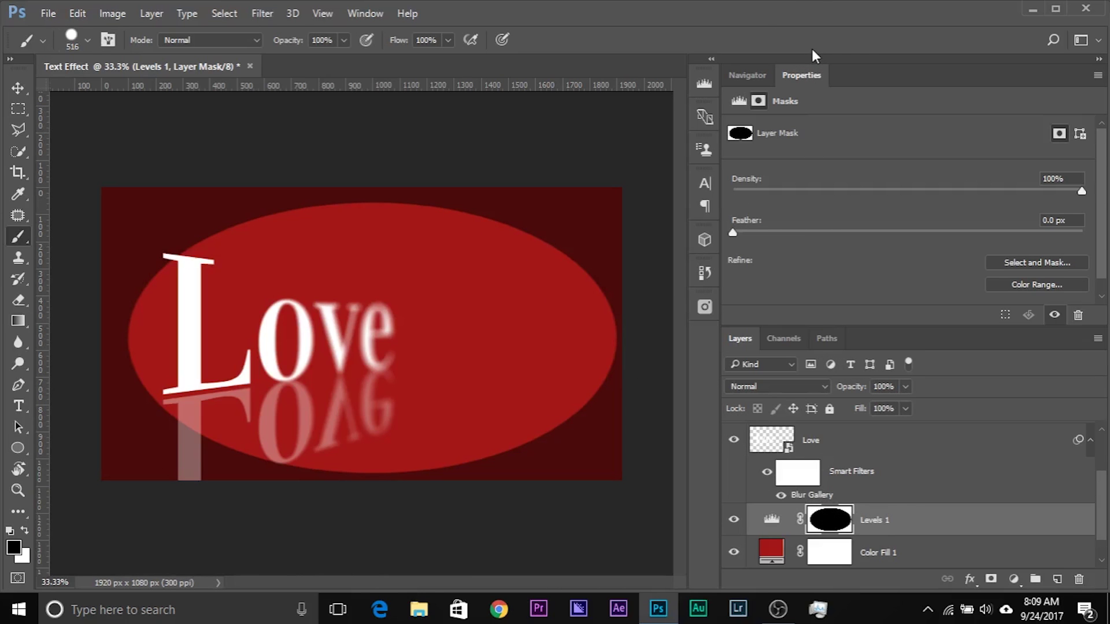
# Step: Feather the Levels mask strongly into a soft vignette and change the background colour fill to #ae1010
pyautogui.click(353, 13)
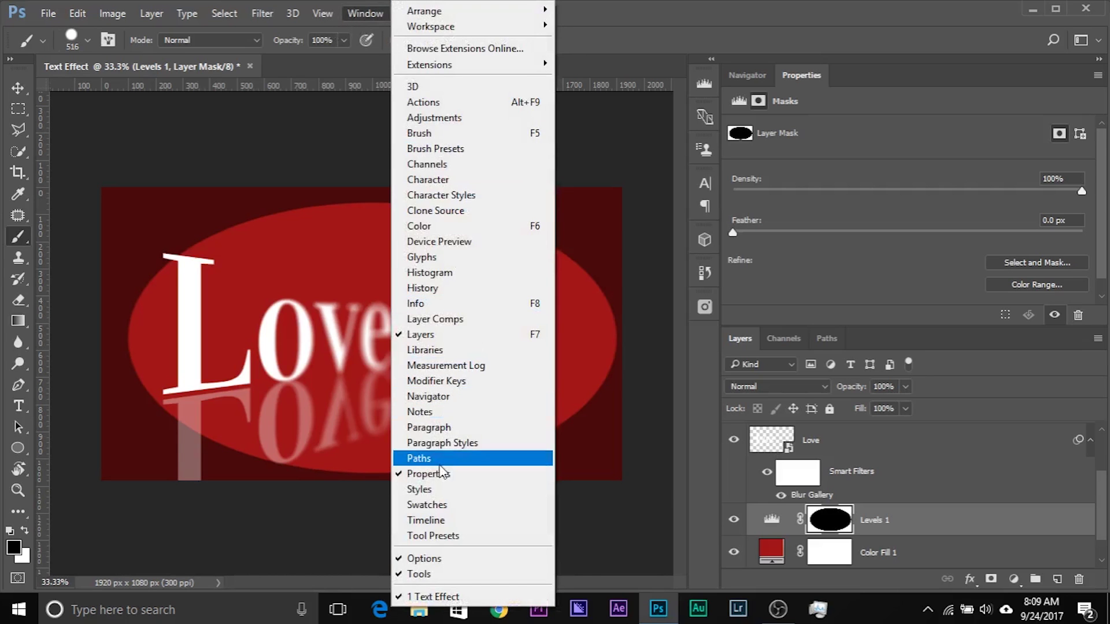
pyautogui.click(639, 6)
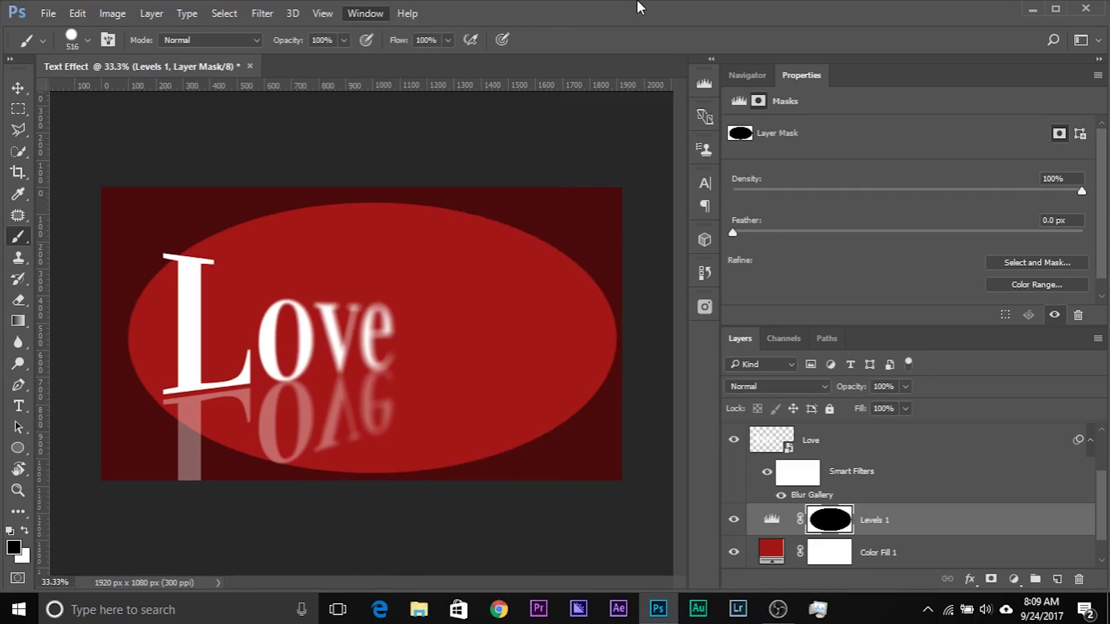
pyautogui.moveTo(805, 234); pyautogui.dragTo(983, 230)
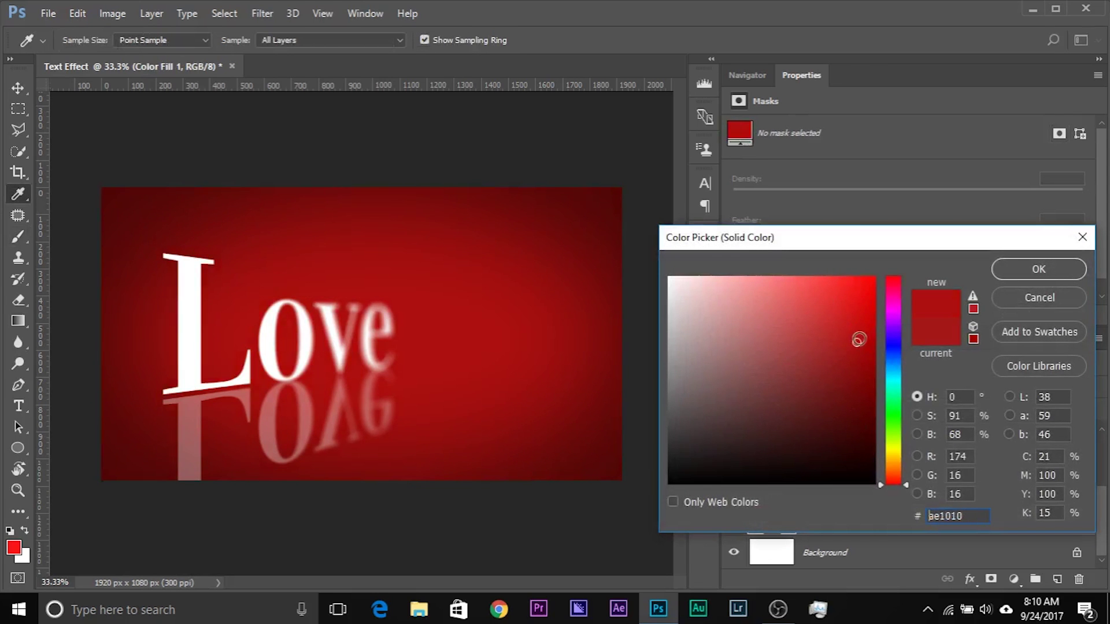
pyautogui.click(1035, 268)
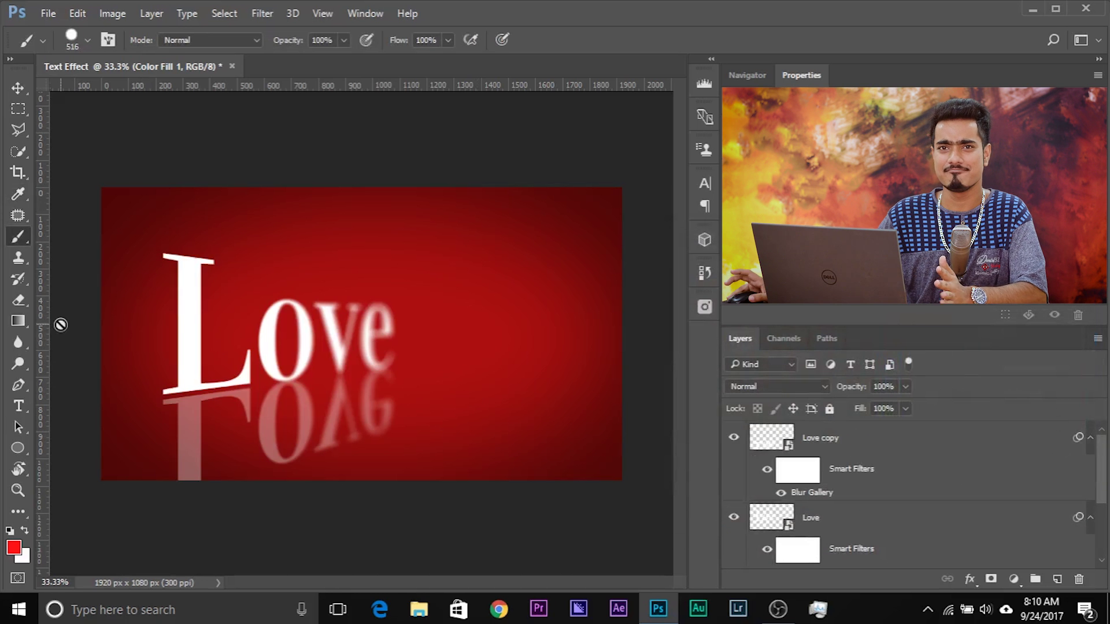
# Step: Save the document to the Desktop as "Text Effect" in Photoshop format
pyautogui.click(49, 12)
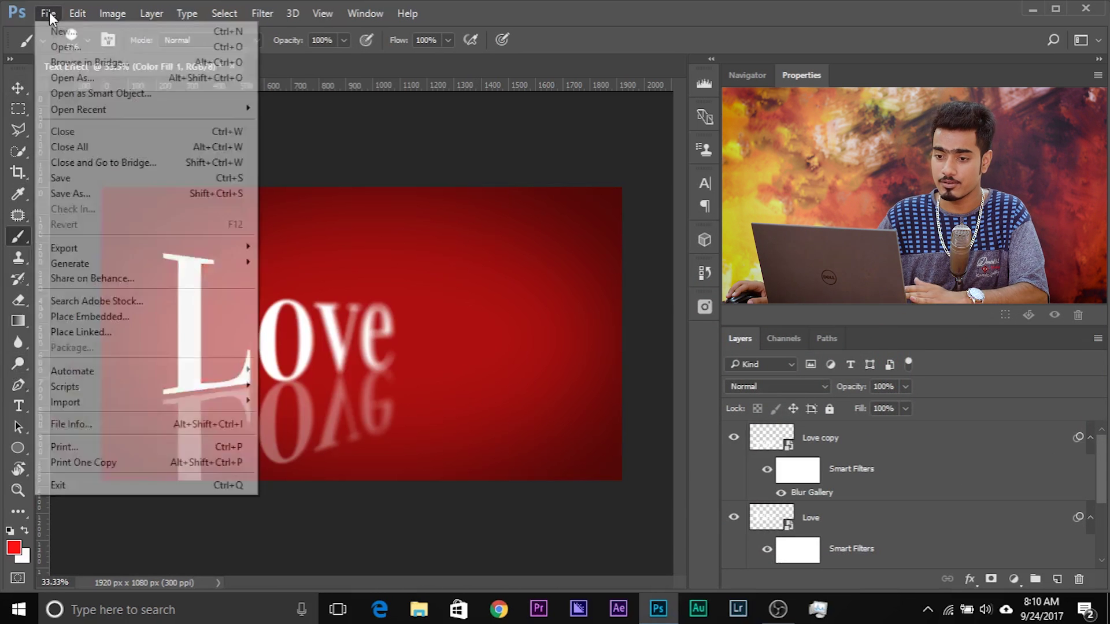
pyautogui.click(107, 195)
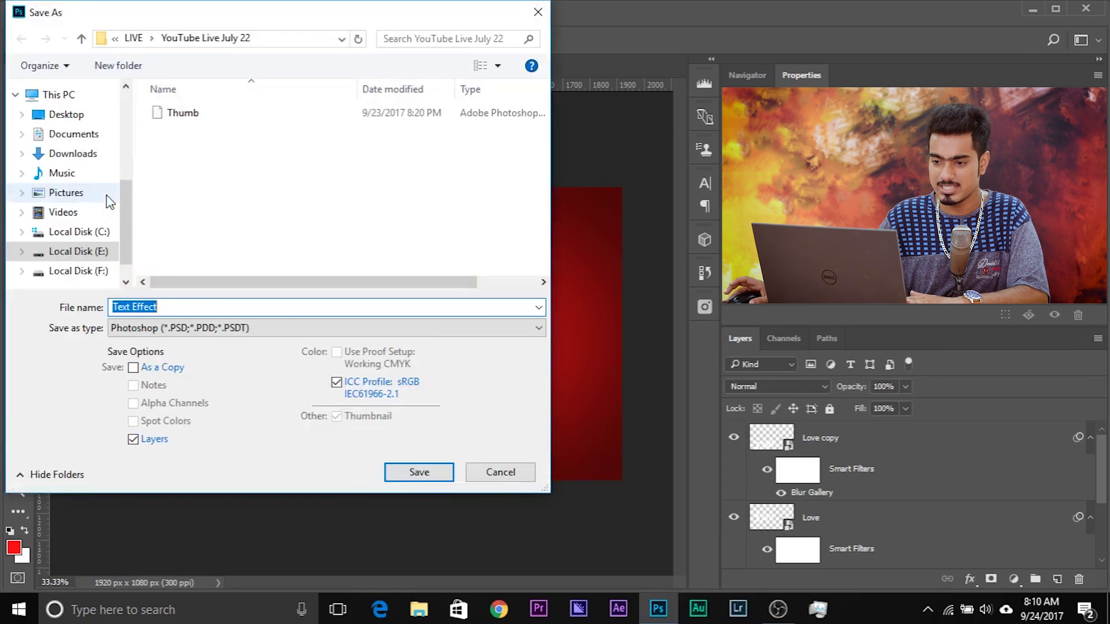
pyautogui.scroll(2, 78, 205)
pyautogui.click(104, 239)
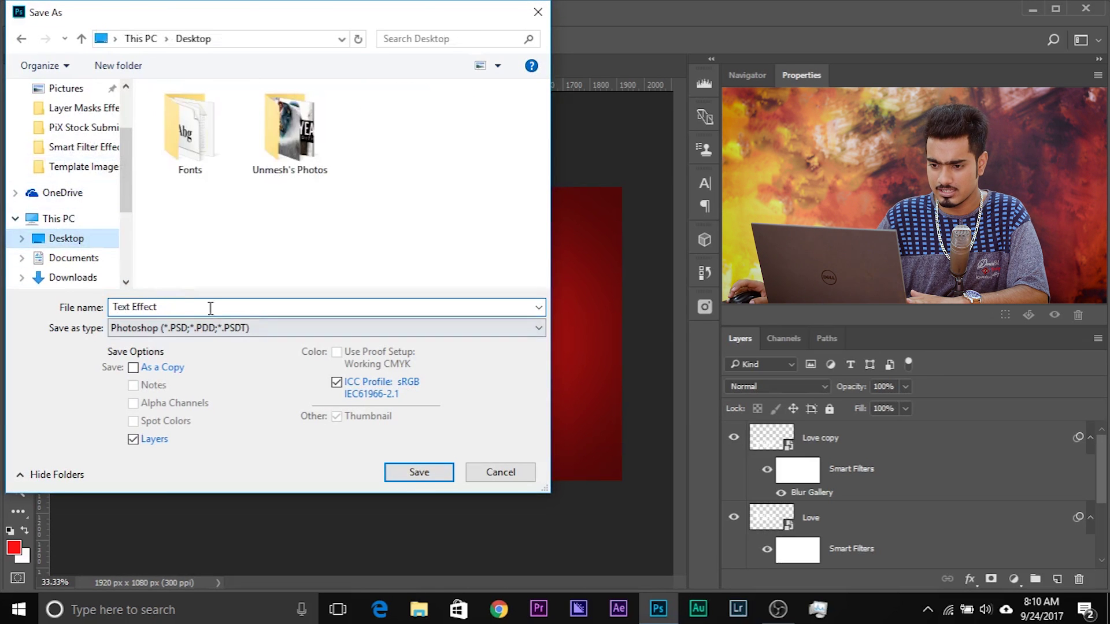
pyautogui.click(129, 307)
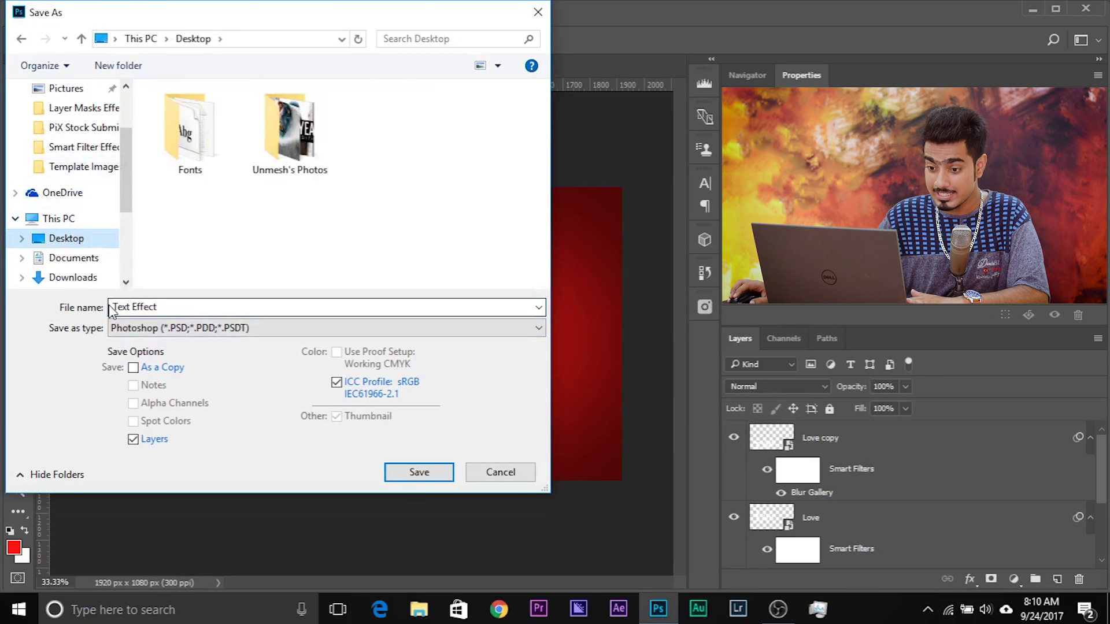
pyautogui.click(193, 329)
pyautogui.click(191, 342)
pyautogui.press('Return')
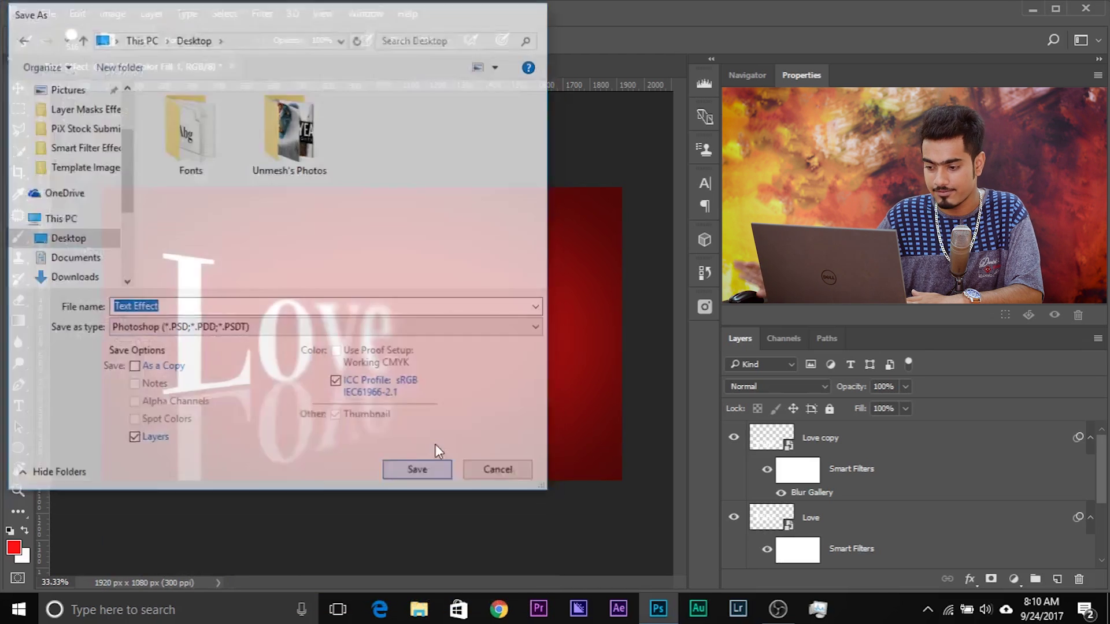
pyautogui.click(742, 180)
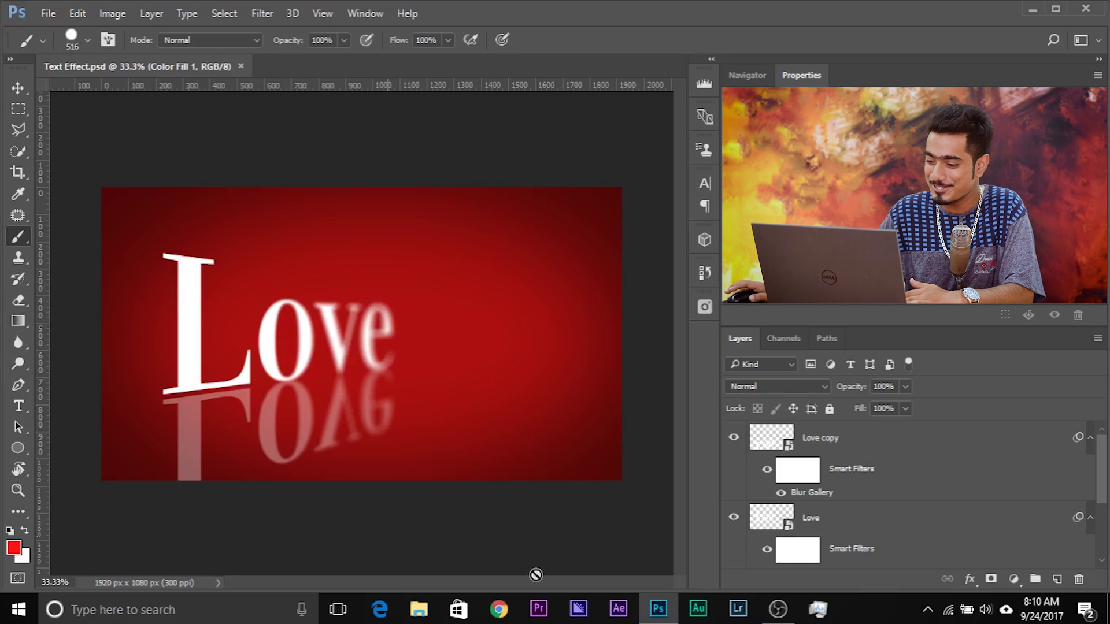
# Step: Open the contents of the Love smart object and replace its text with "Hate"
pyautogui.doubleClick(776, 522)
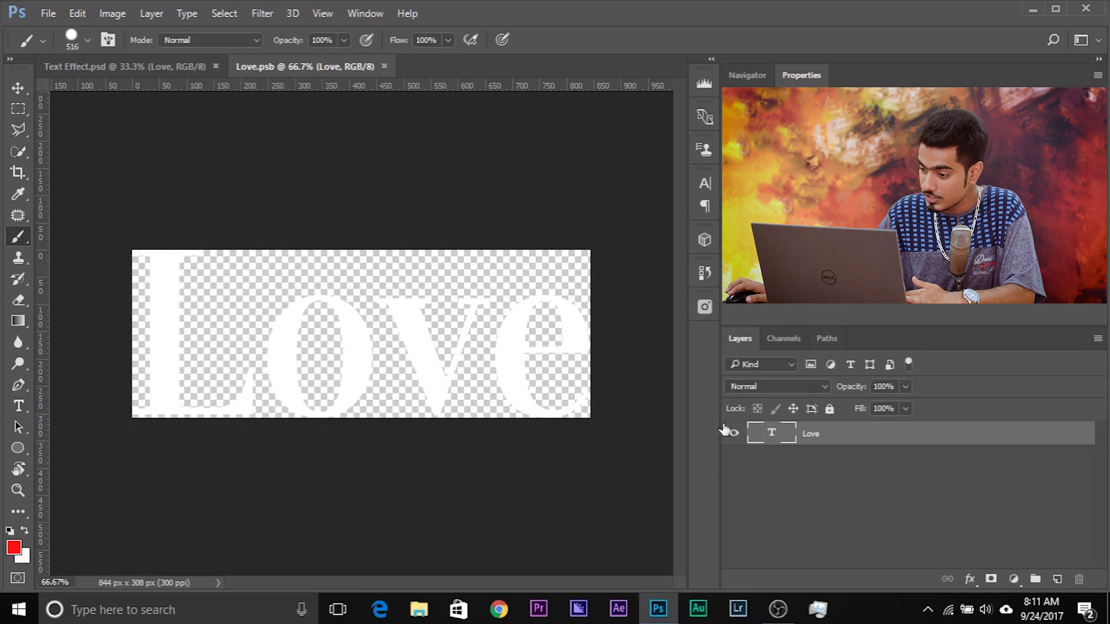
pyautogui.doubleClick(763, 435)
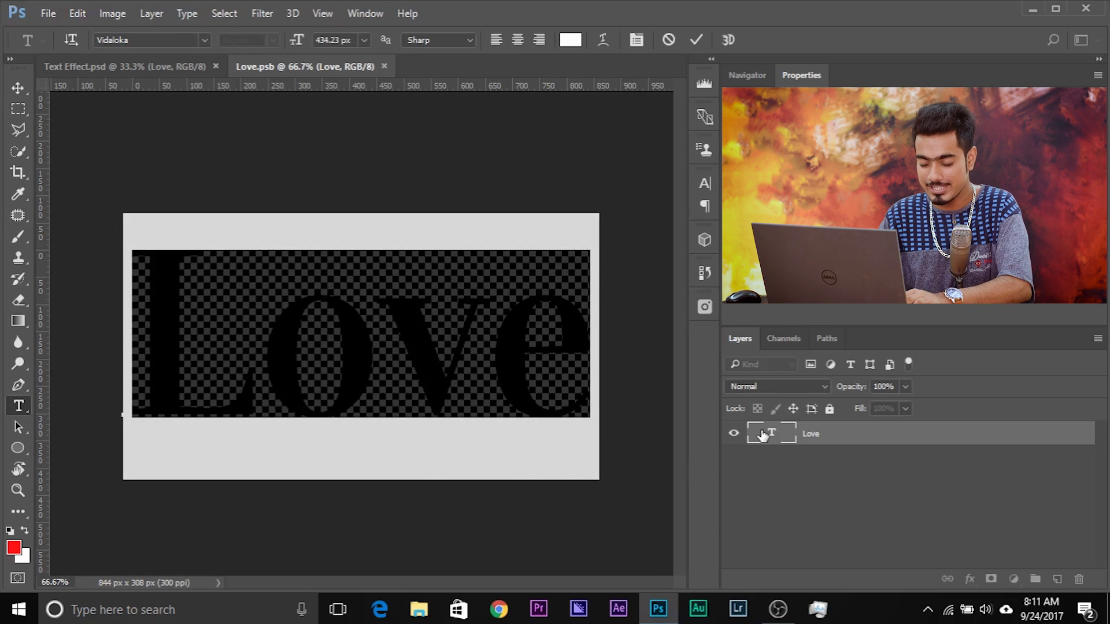
pyautogui.write('Hate')
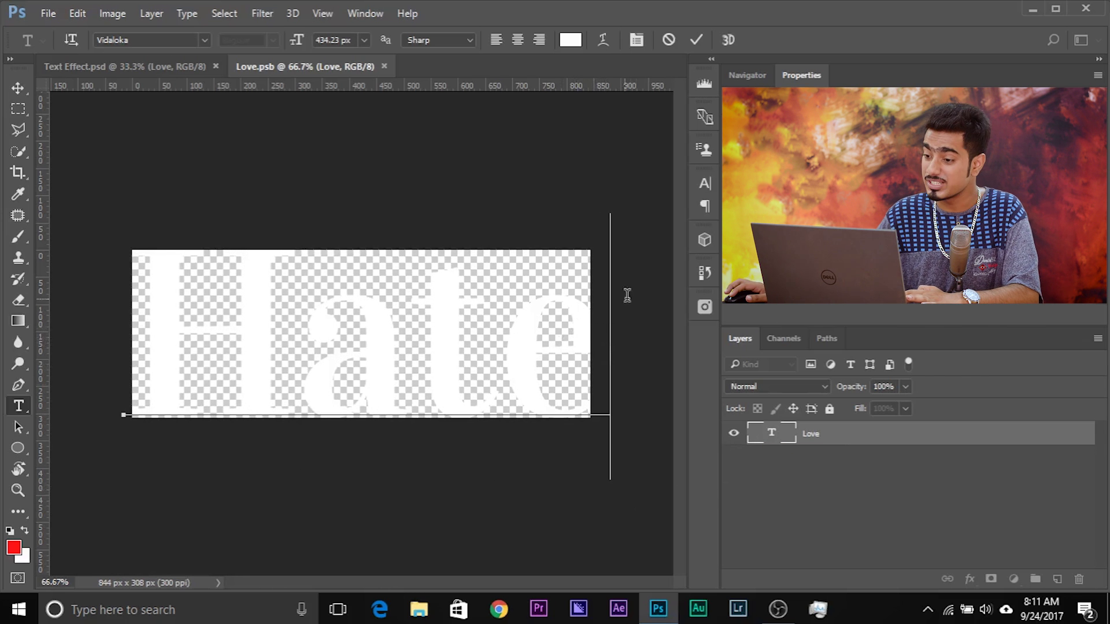
pyautogui.click(17, 88)
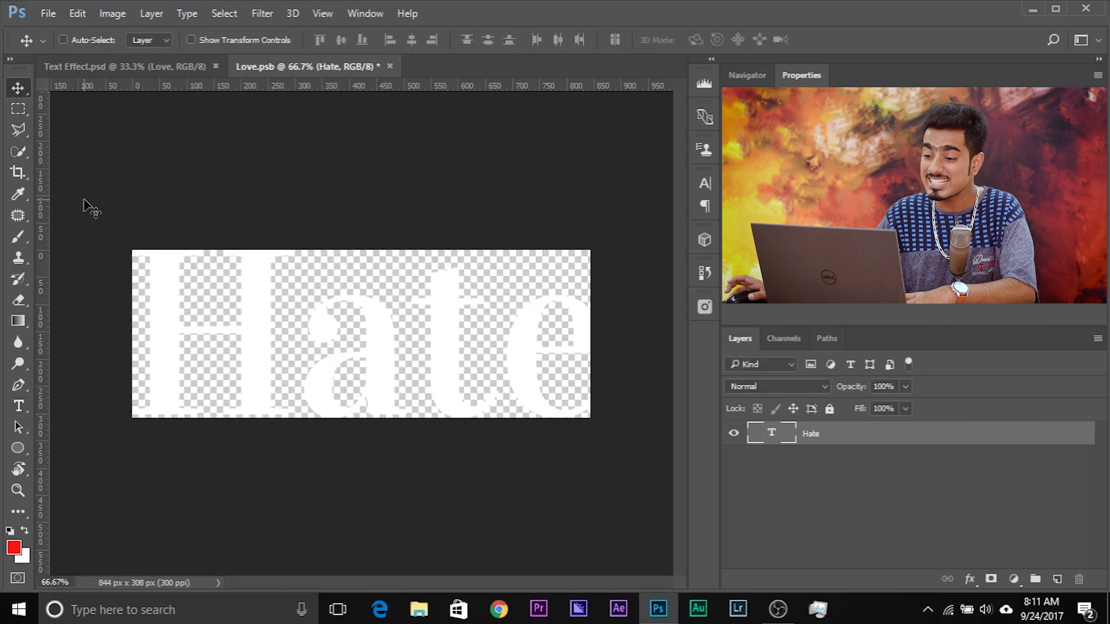
# Step: Widen the smart object's canvas evenly on both sides with the Crop tool to about 910 px so the whole word fits
pyautogui.press('c')
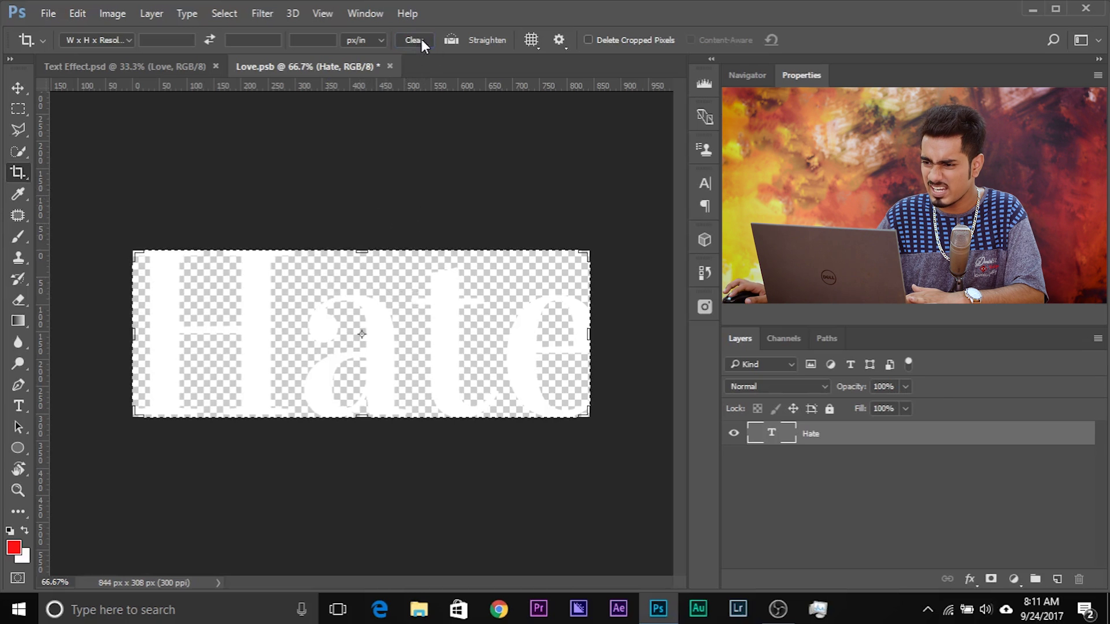
pyautogui.moveTo(587, 333); pyautogui.dragTo(603, 330)
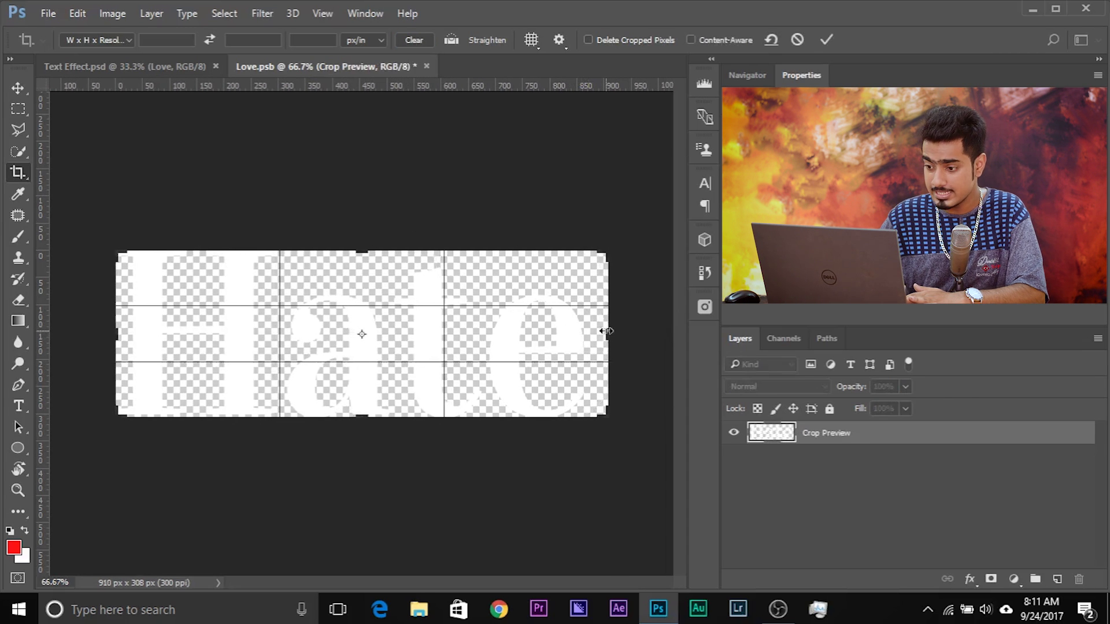
pyautogui.press('Return')
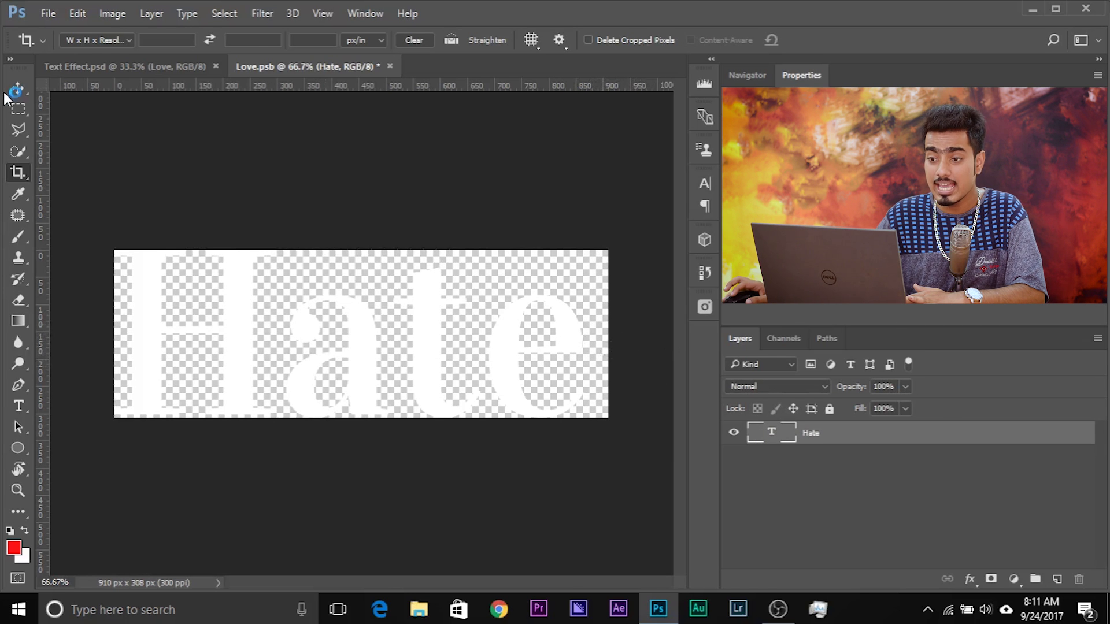
# Step: Save and close the smart object's contents to update the main composition, and switch back to the Move tool
pyautogui.click(48, 14)
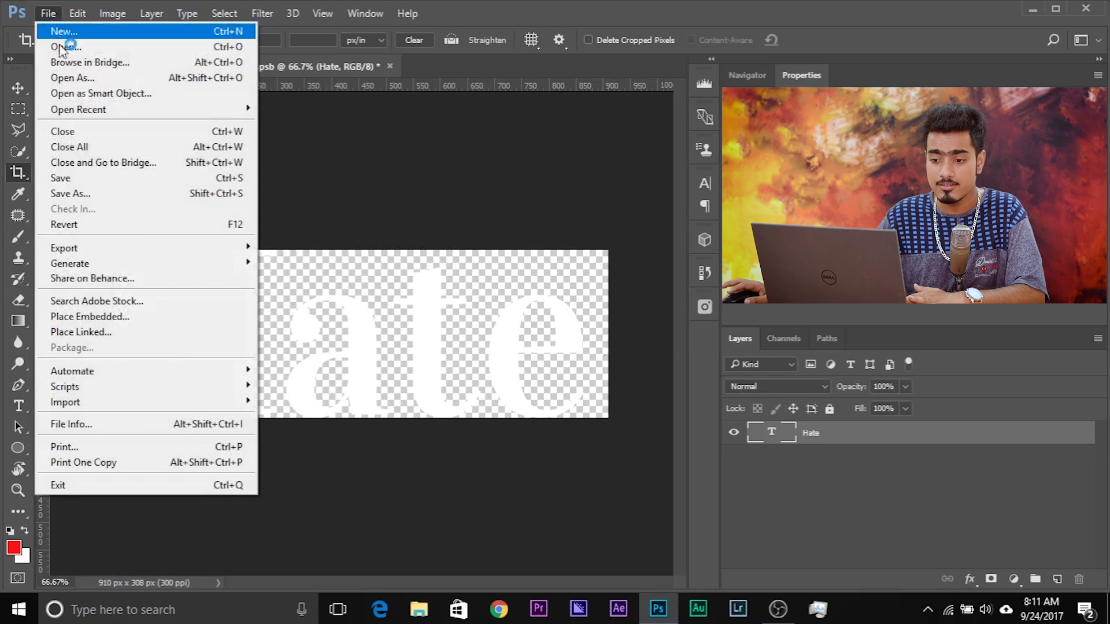
pyautogui.click(127, 179)
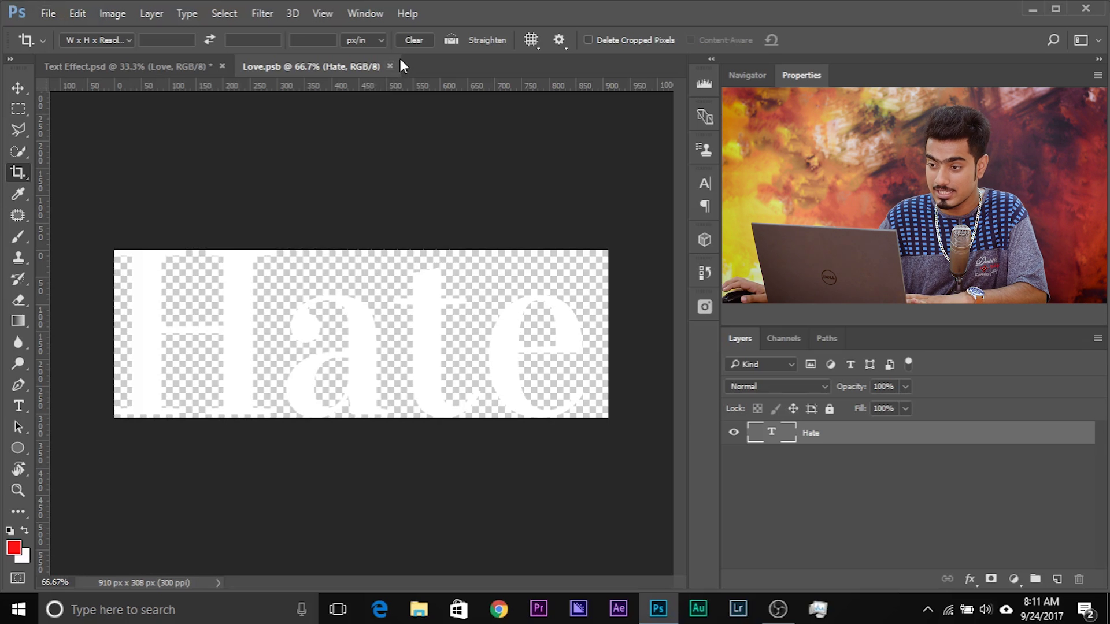
pyautogui.click(389, 66)
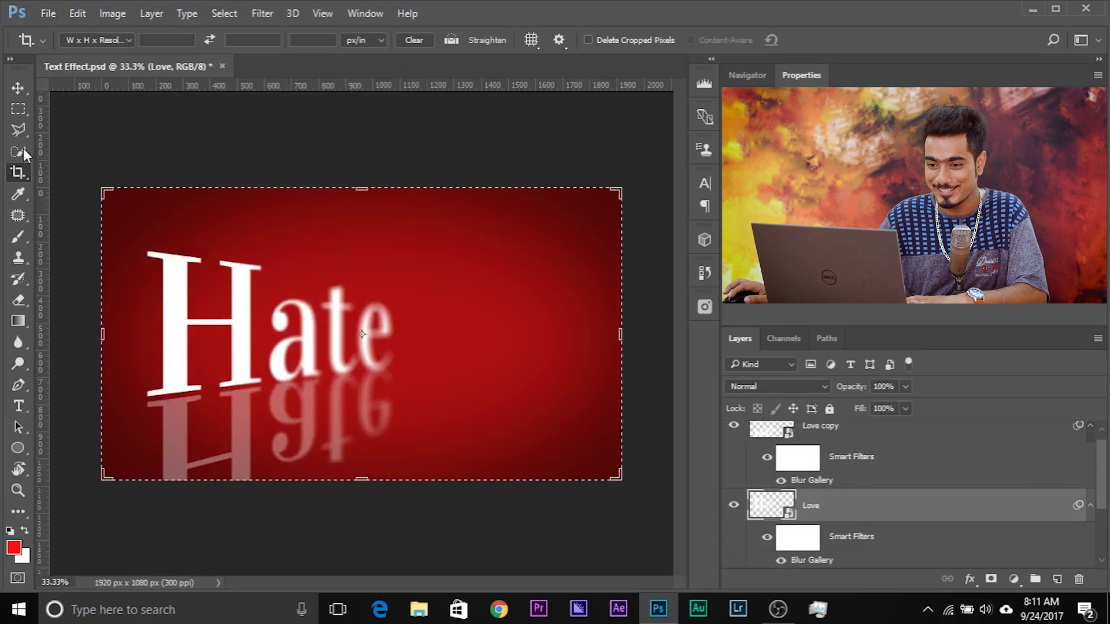
pyautogui.click(21, 92)
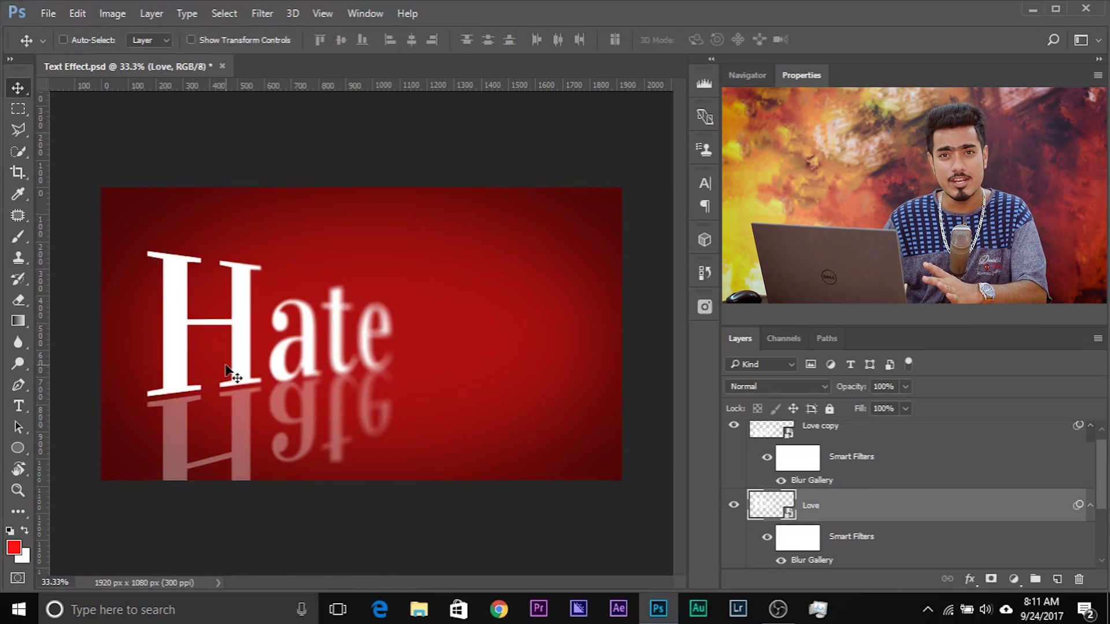